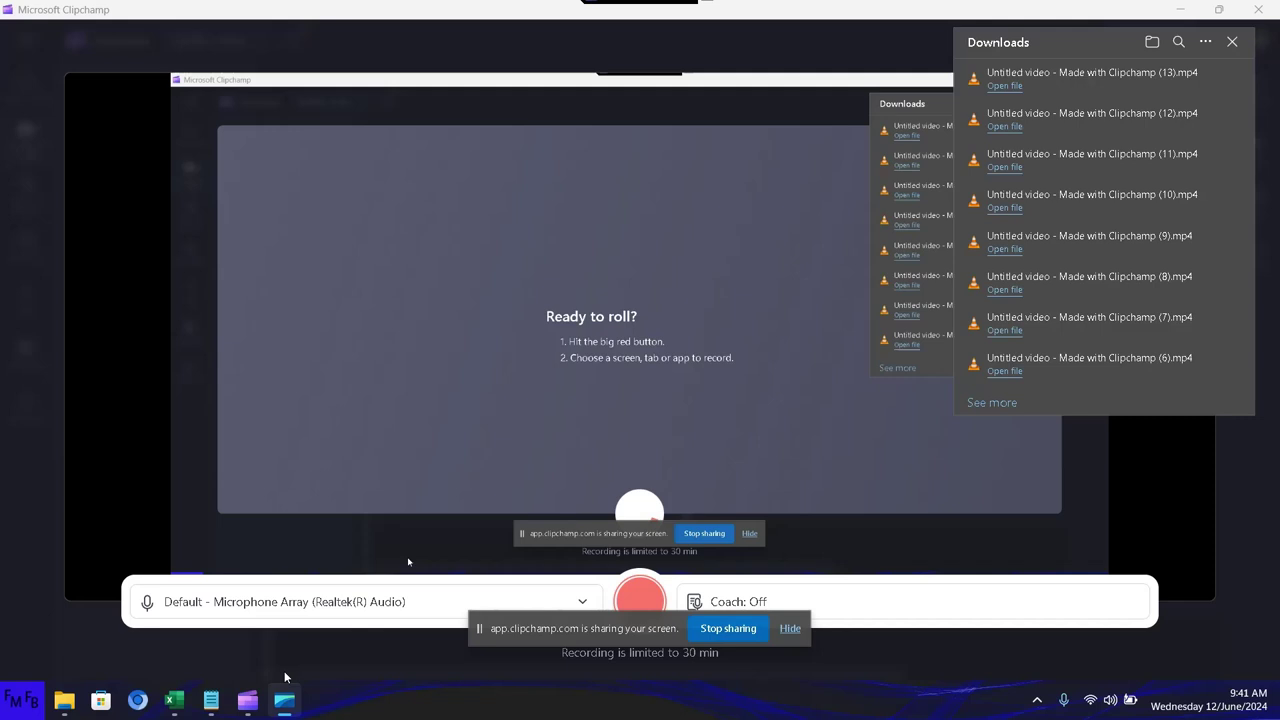
- In Notepad, type the English intro on using choose to switch between top and bottom value, then its Spanish translation
left_click(211, 700)
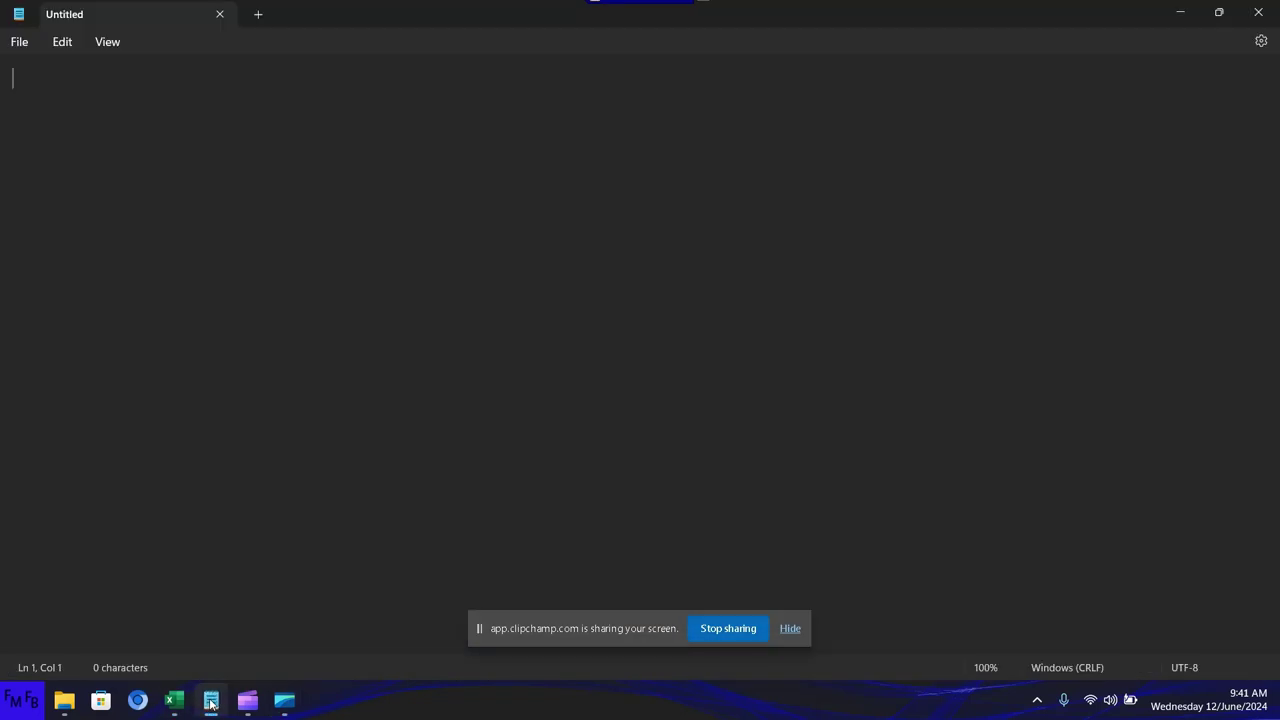
type("In this")
type(" video, ")
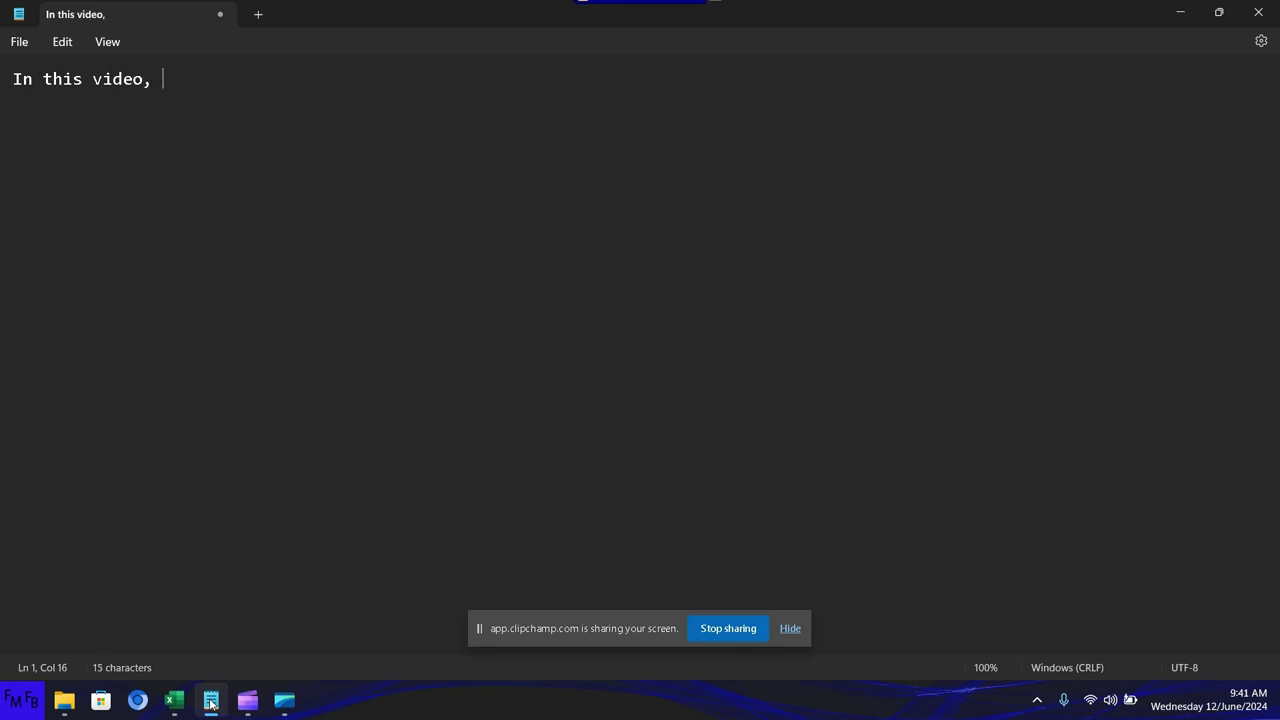
type("I will")
type(" show you ")
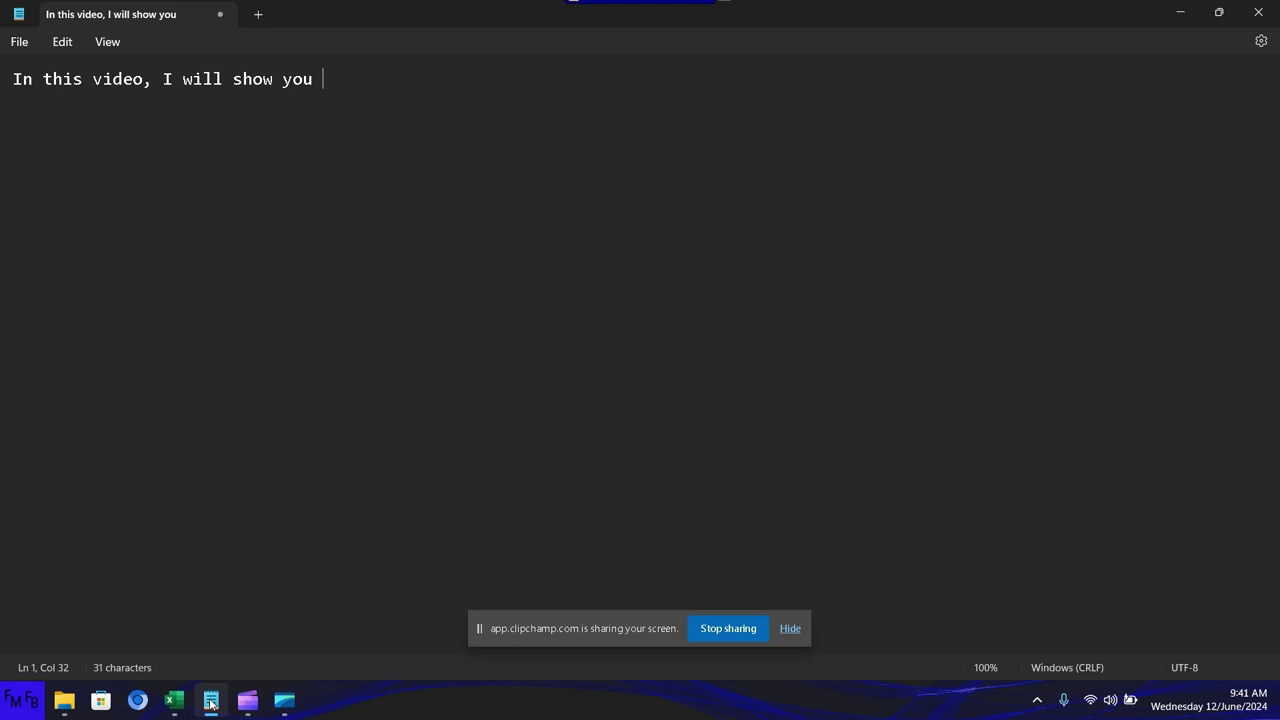
type("how to use ")
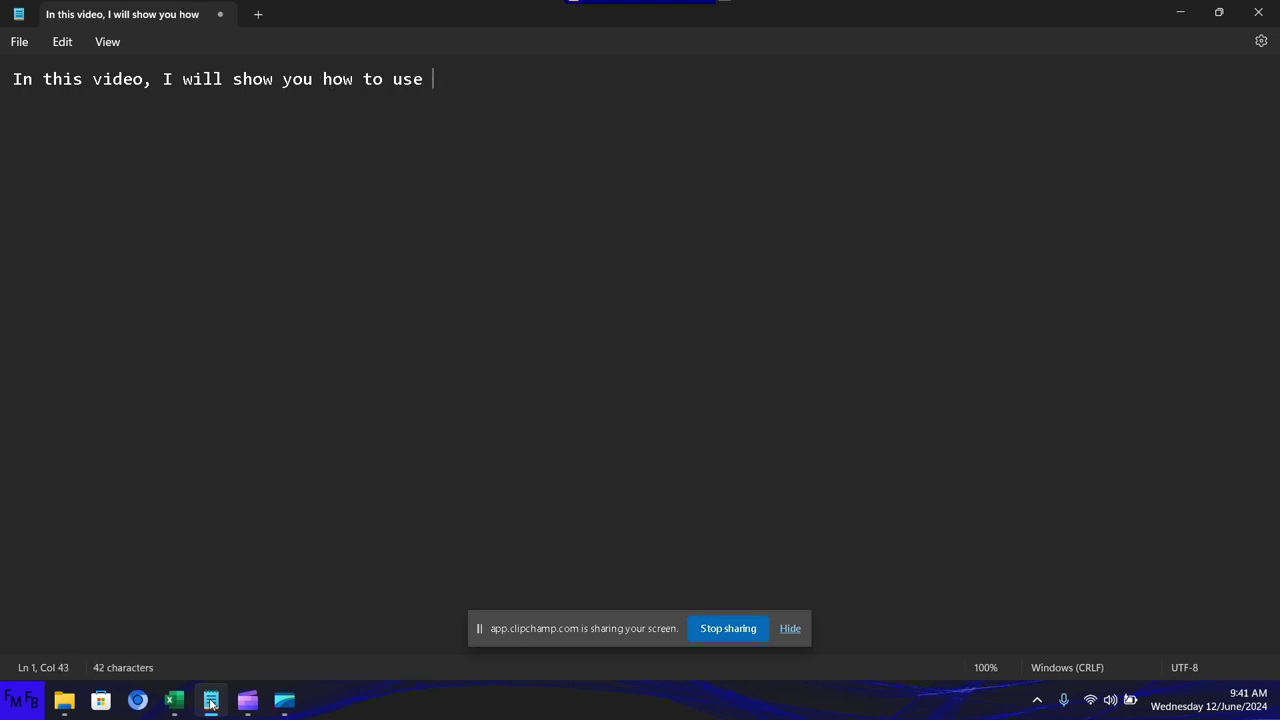
type("choose to ")
type("swit")
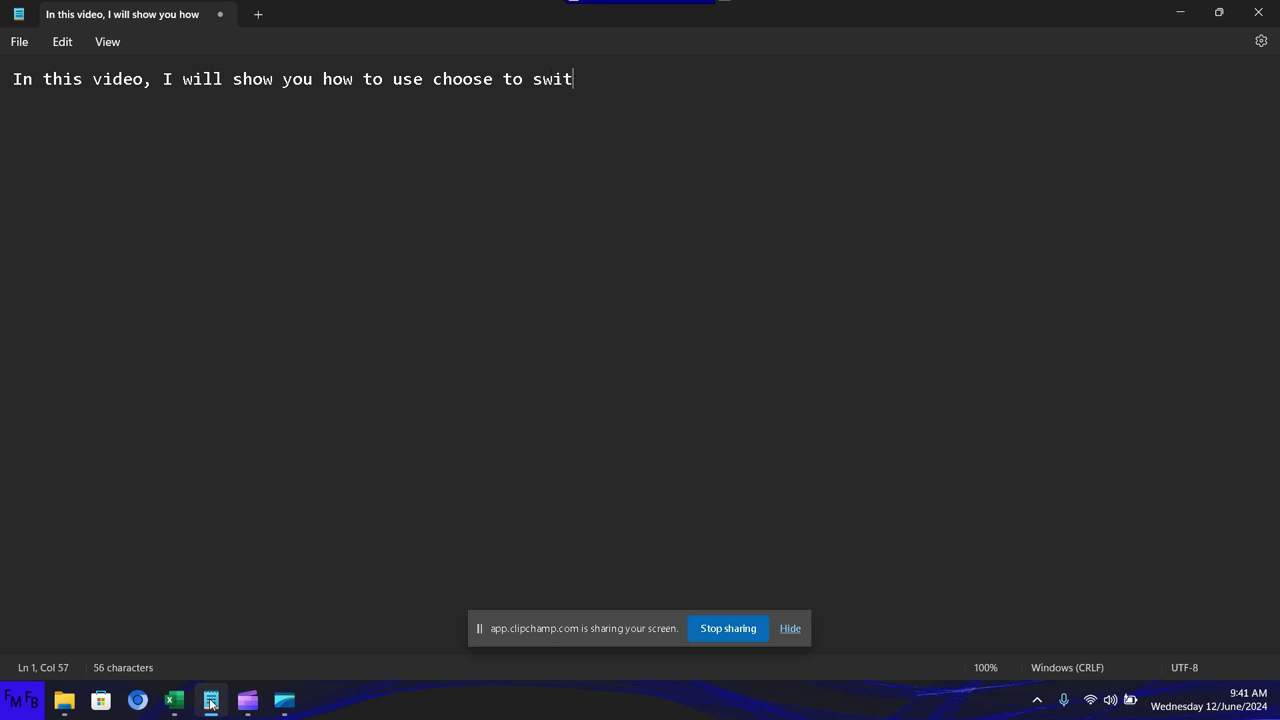
type("ch betwe")
type("en the ")
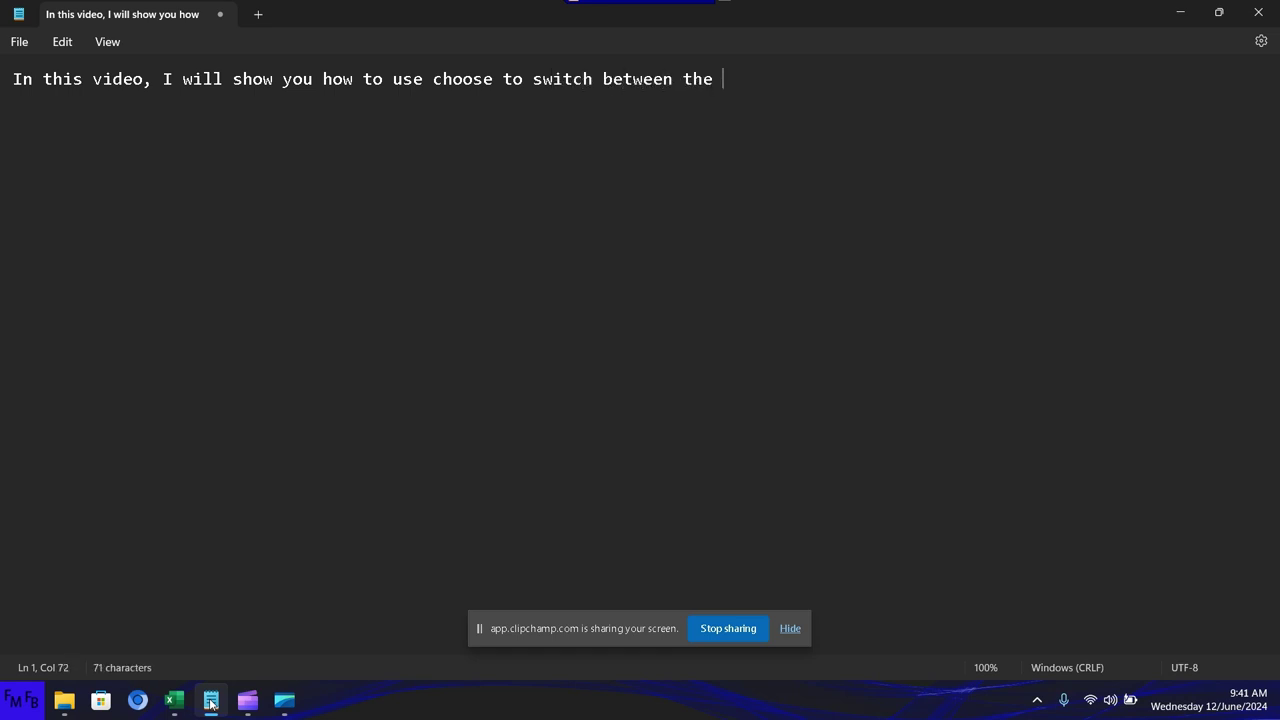
type("top and b")
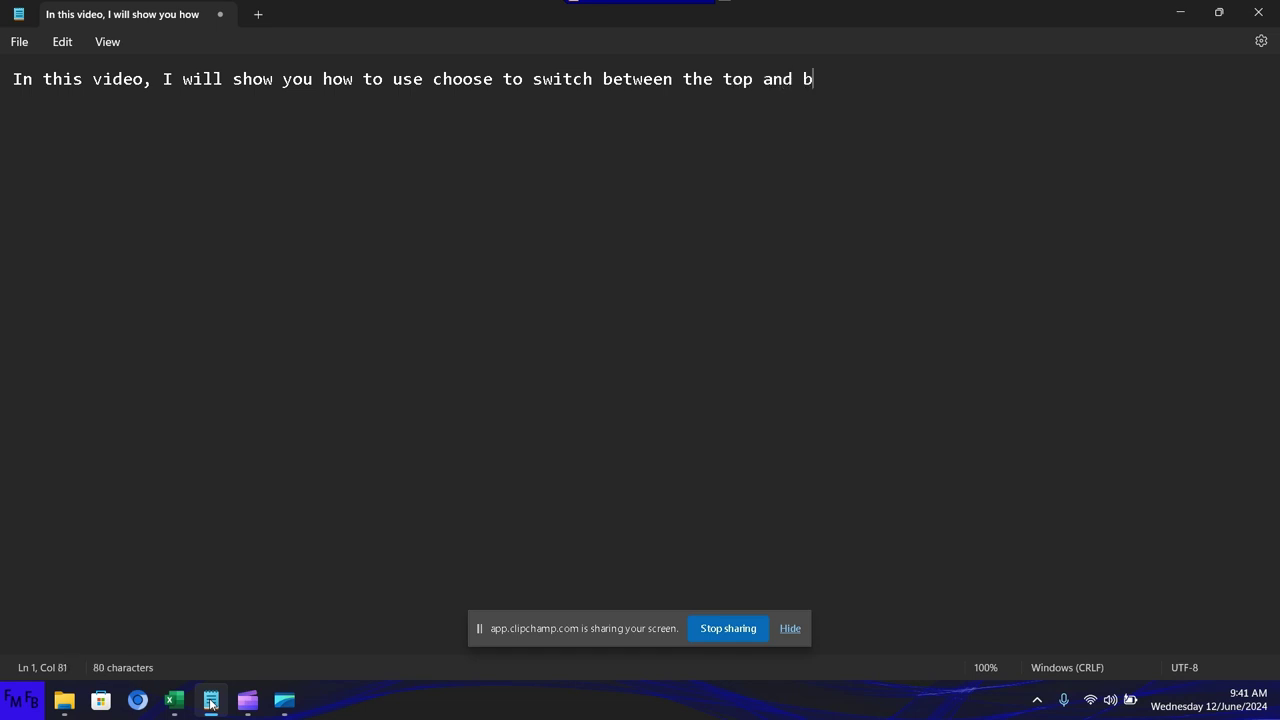
type("ottom ")
type("value")
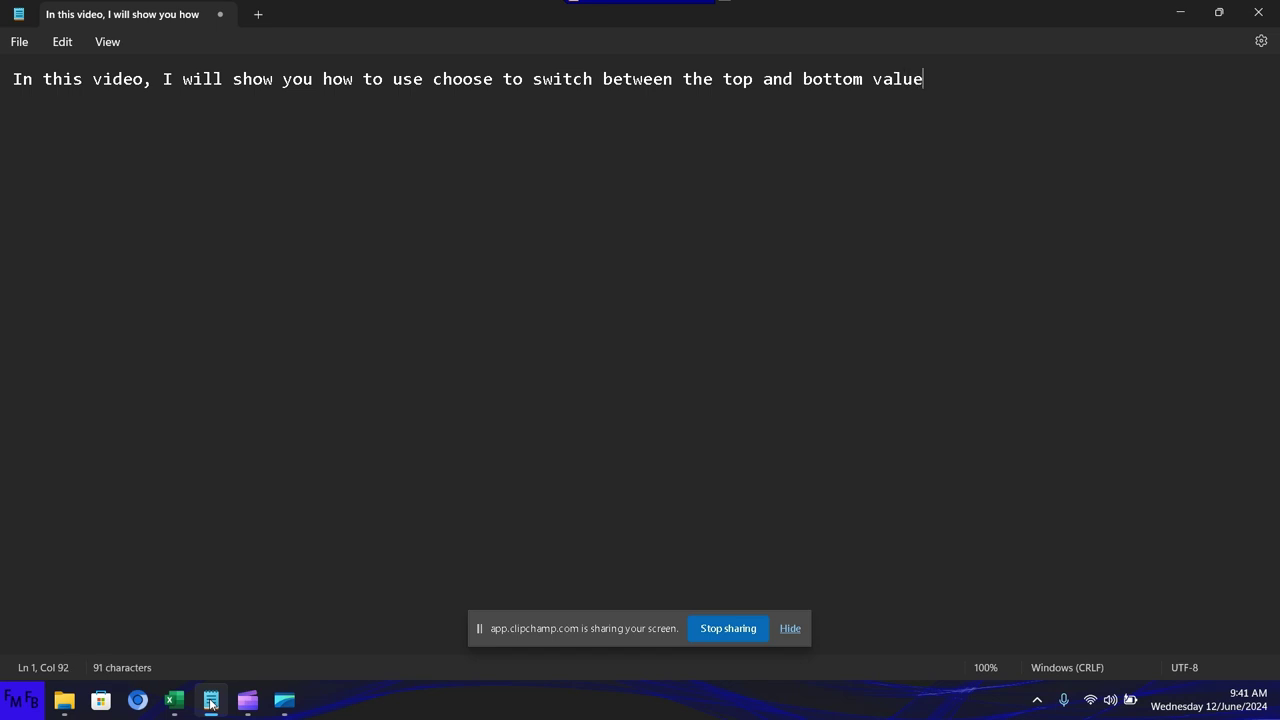
type(".")
type("/En ")
type("este video")
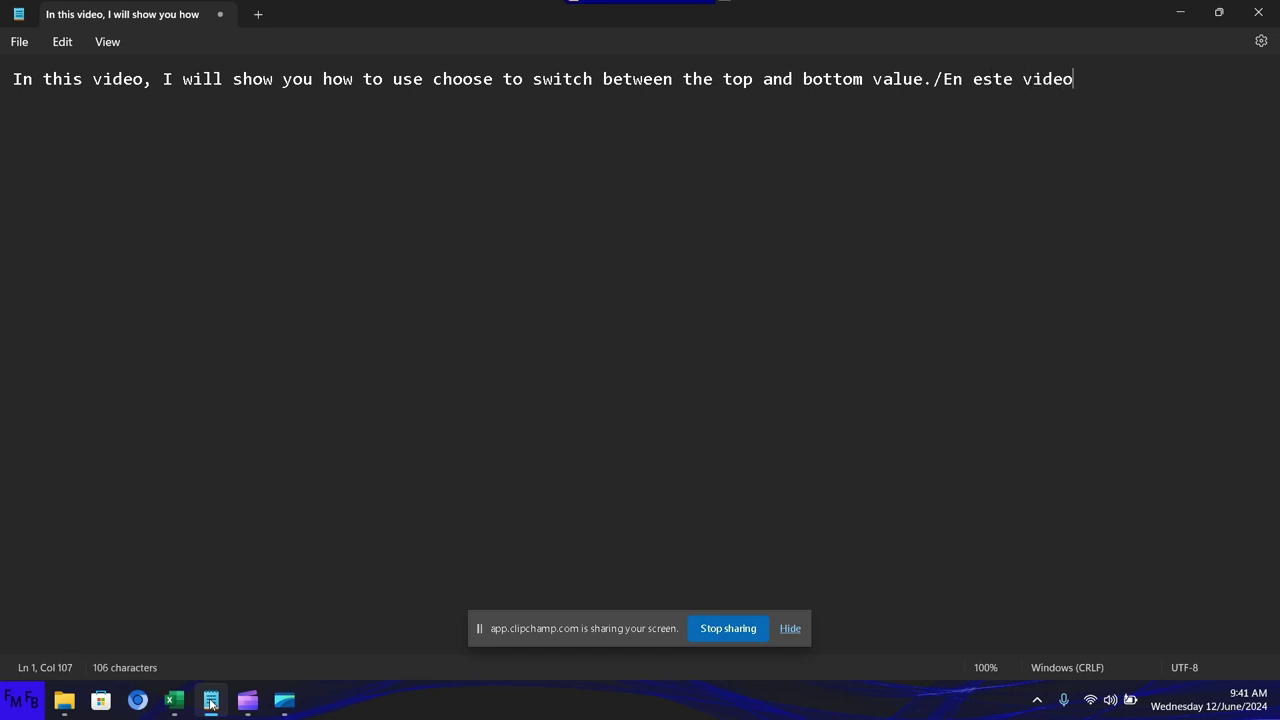
type(", yo les")
type(" mostrar")
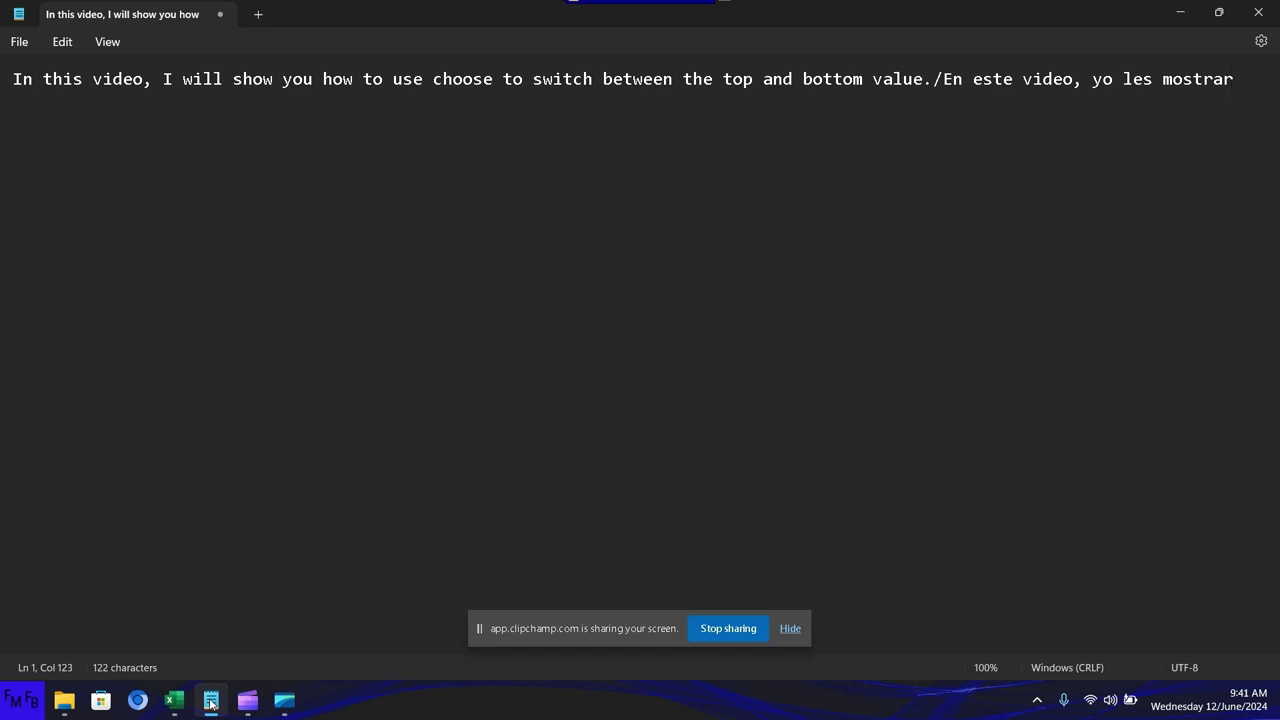
type("é co")
type("mo ")
type("usar ch")
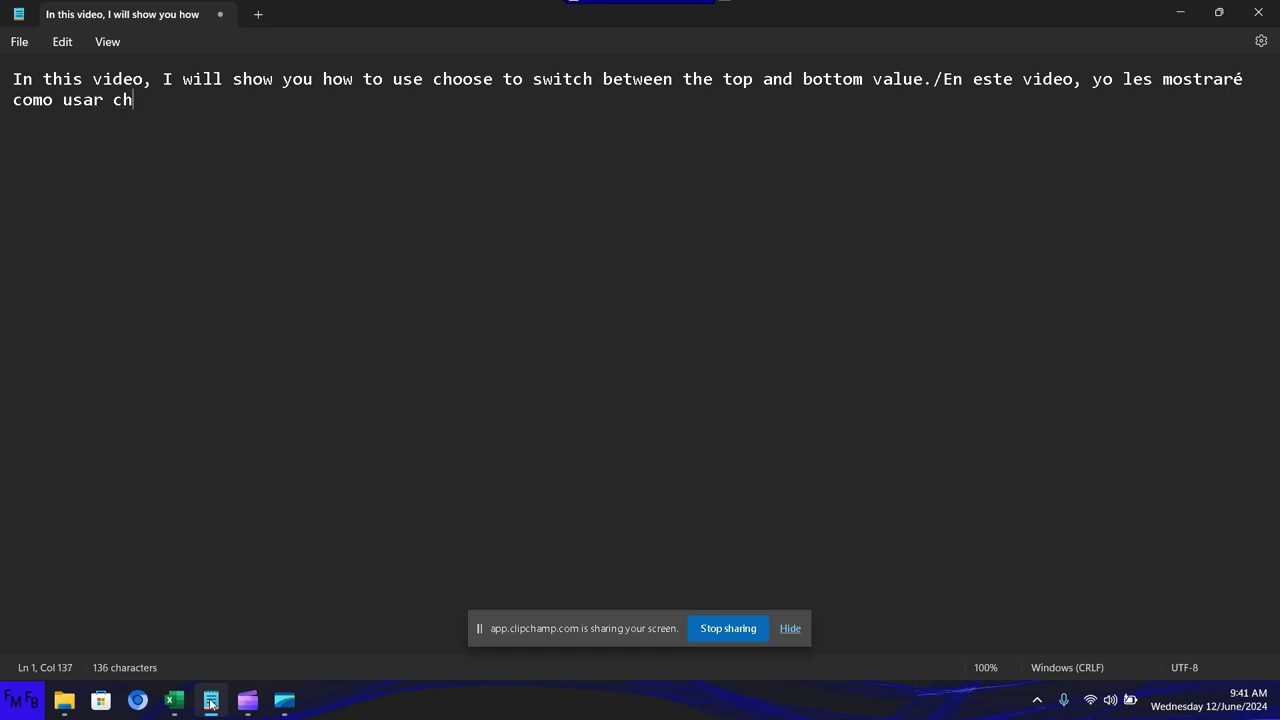
type("oose pa")
type("ra cambia")
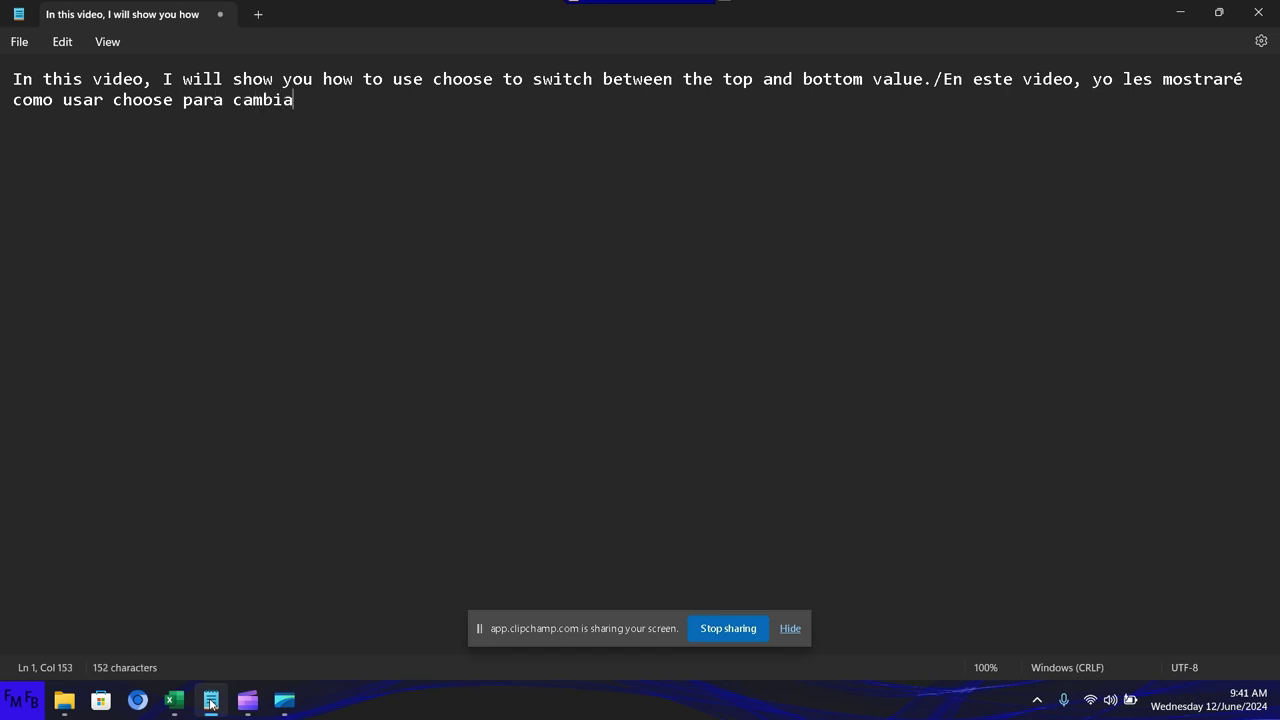
type("r en tr")
key("BackSpace")
key("BackSpace")
key("BackSpace")
type("tre e")
type("l valor ")
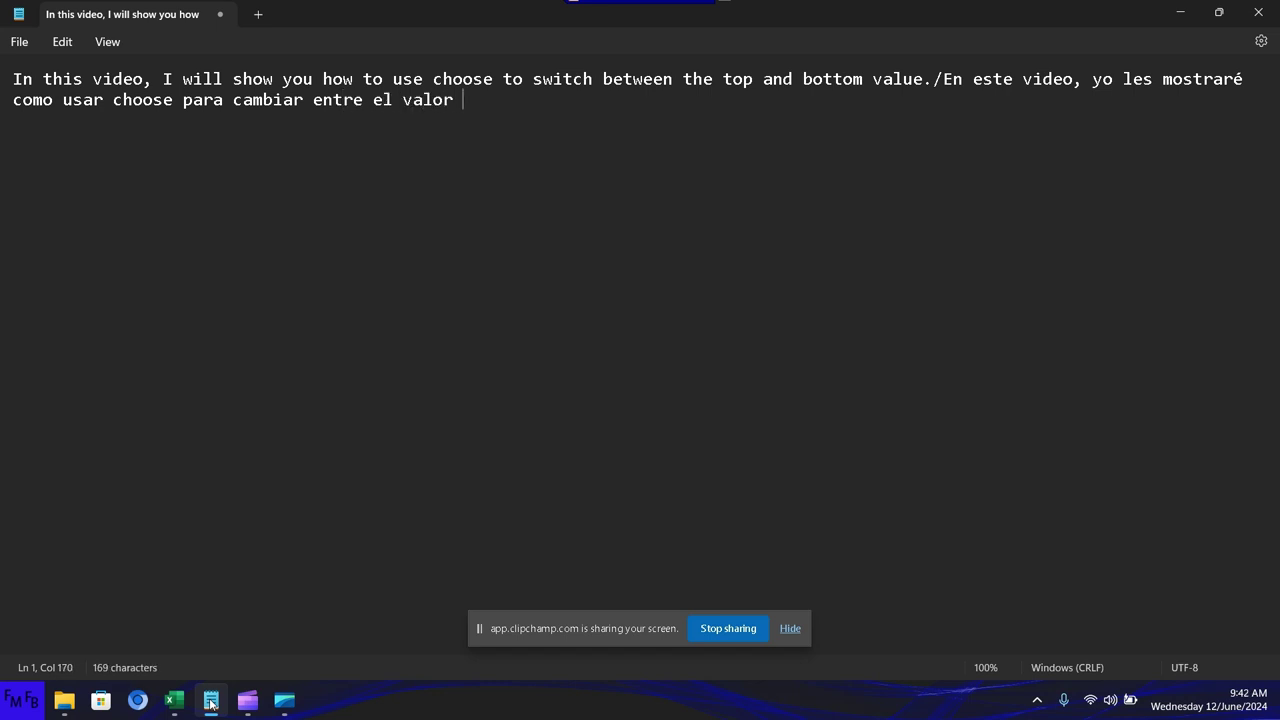
type("alto y e")
type("l bajo de")
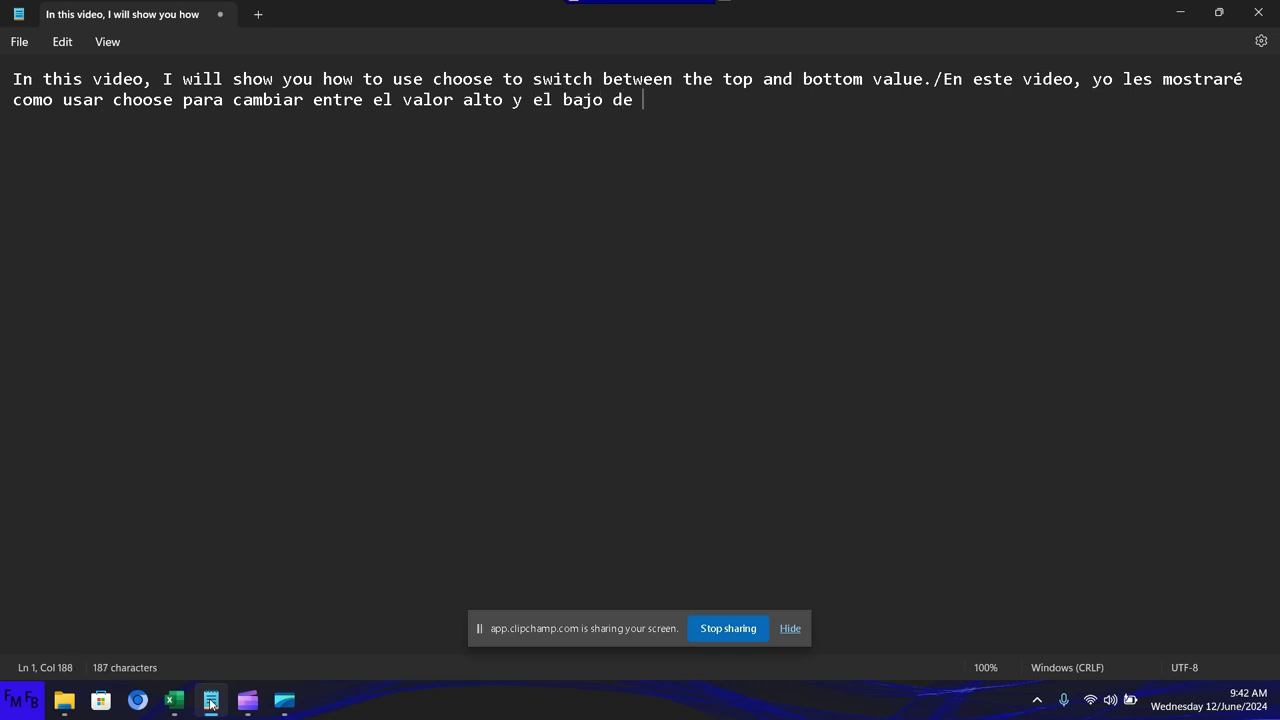
key("BackSpace")
key("BackSpace")
key("BackSpace")
type(".")
- In Excel, clear all existing January–June data from the sheet and return to A1
left_click(174, 700)
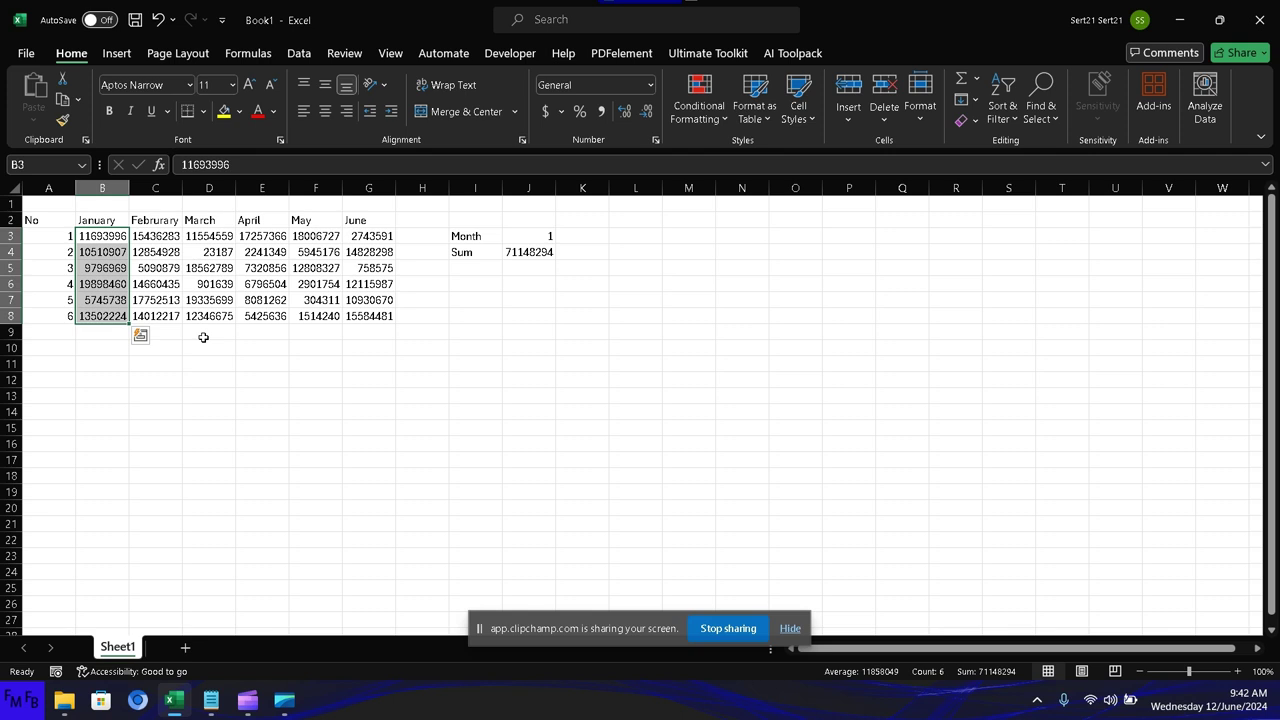
left_click(597, 392)
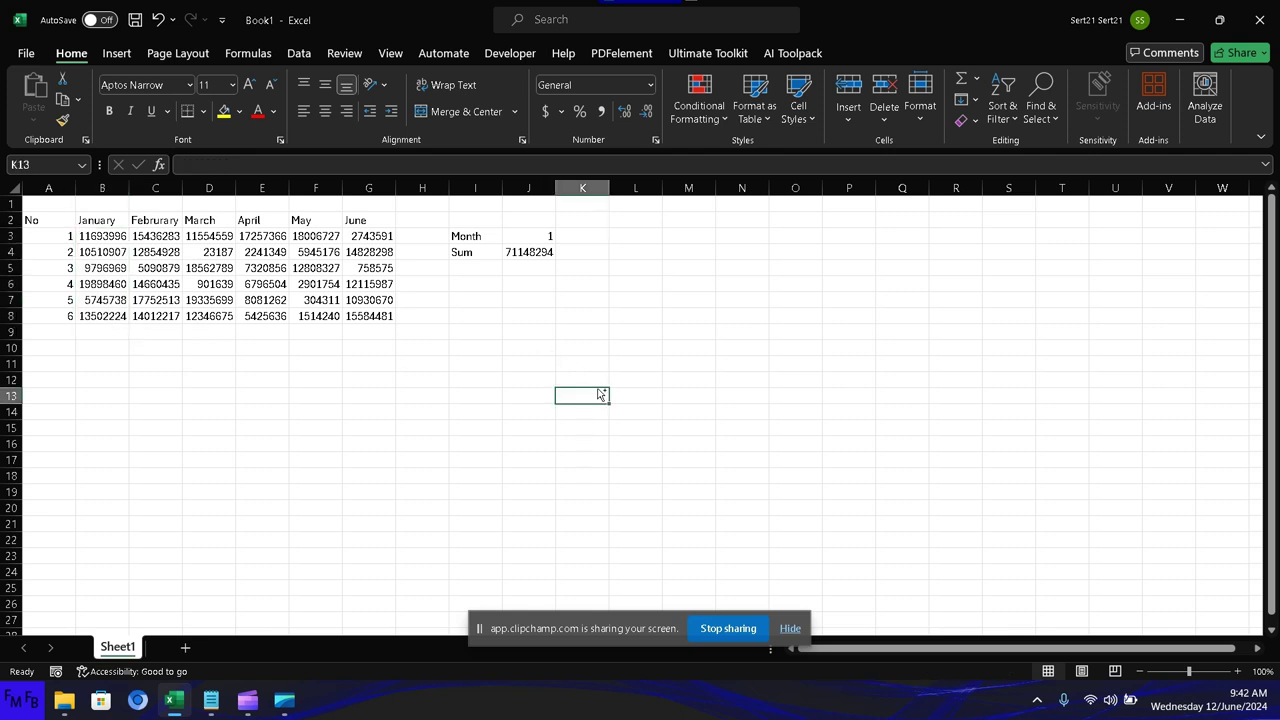
key("ctrl+shift+Home")
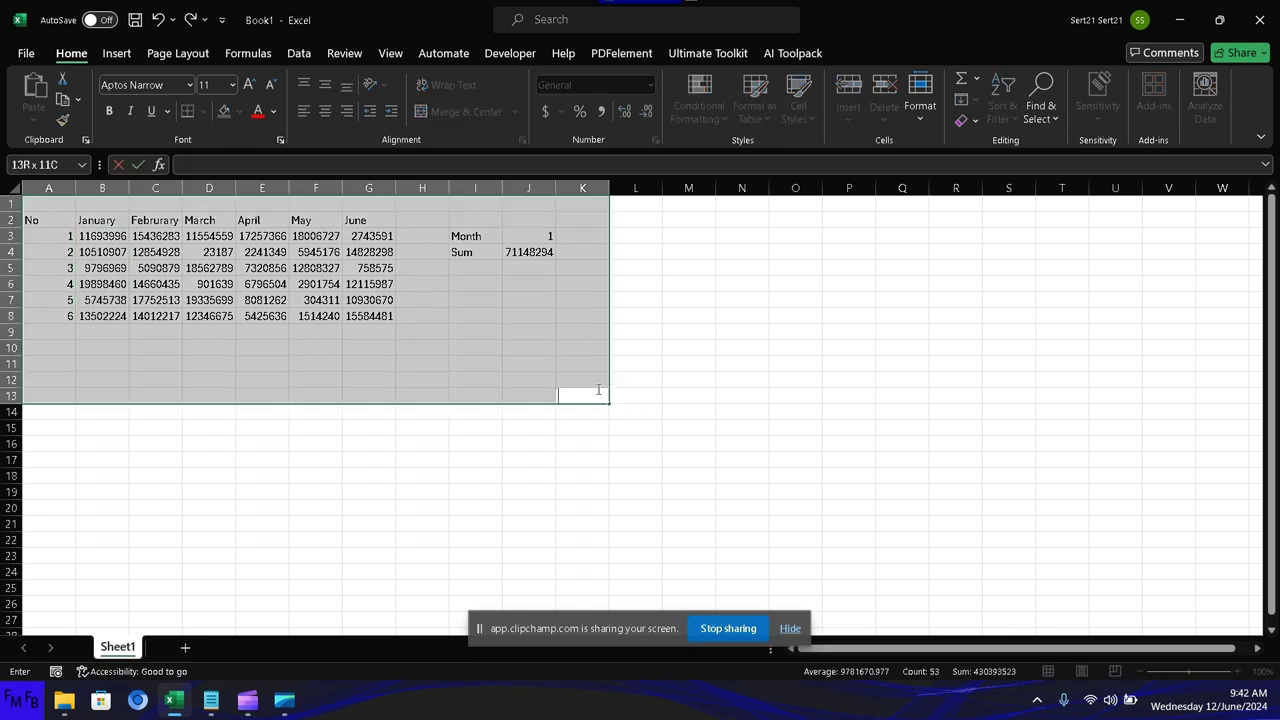
key("Delete")
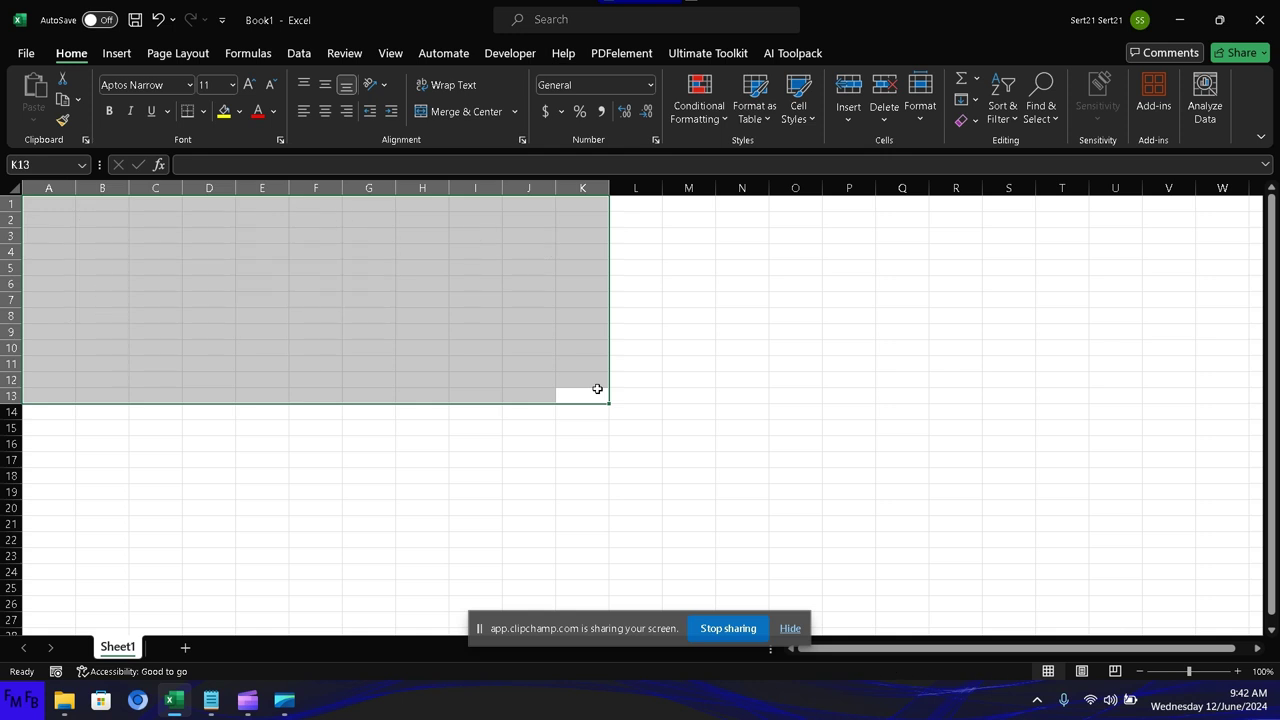
key("ctrl+Home")
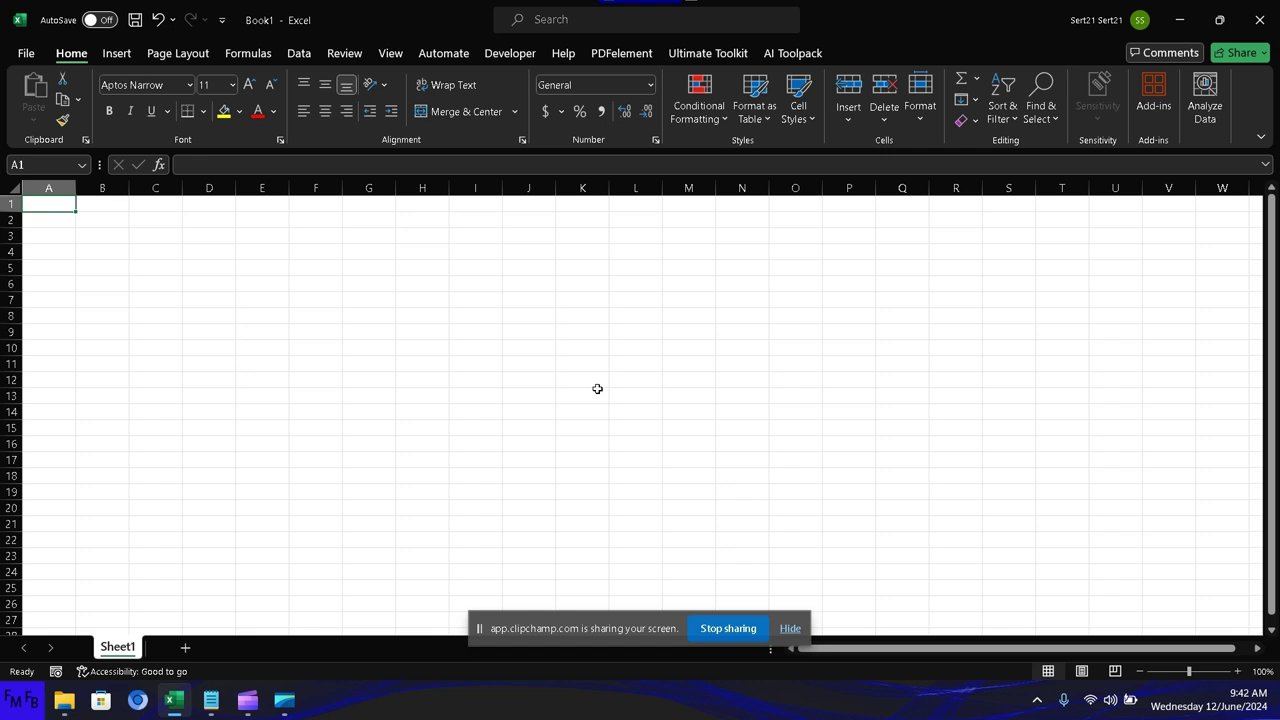
- Enter the headers Names in A1 and Percentages in B1
type("Names")
key("Tab")
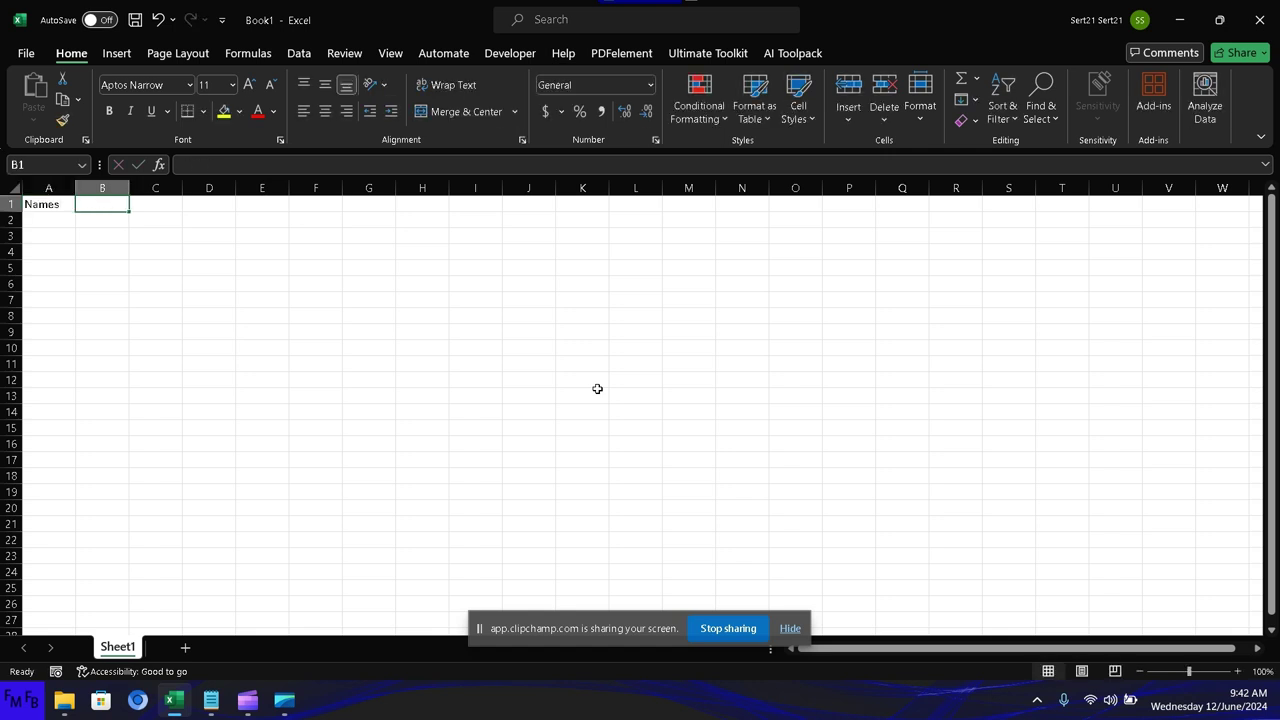
type("Percen")
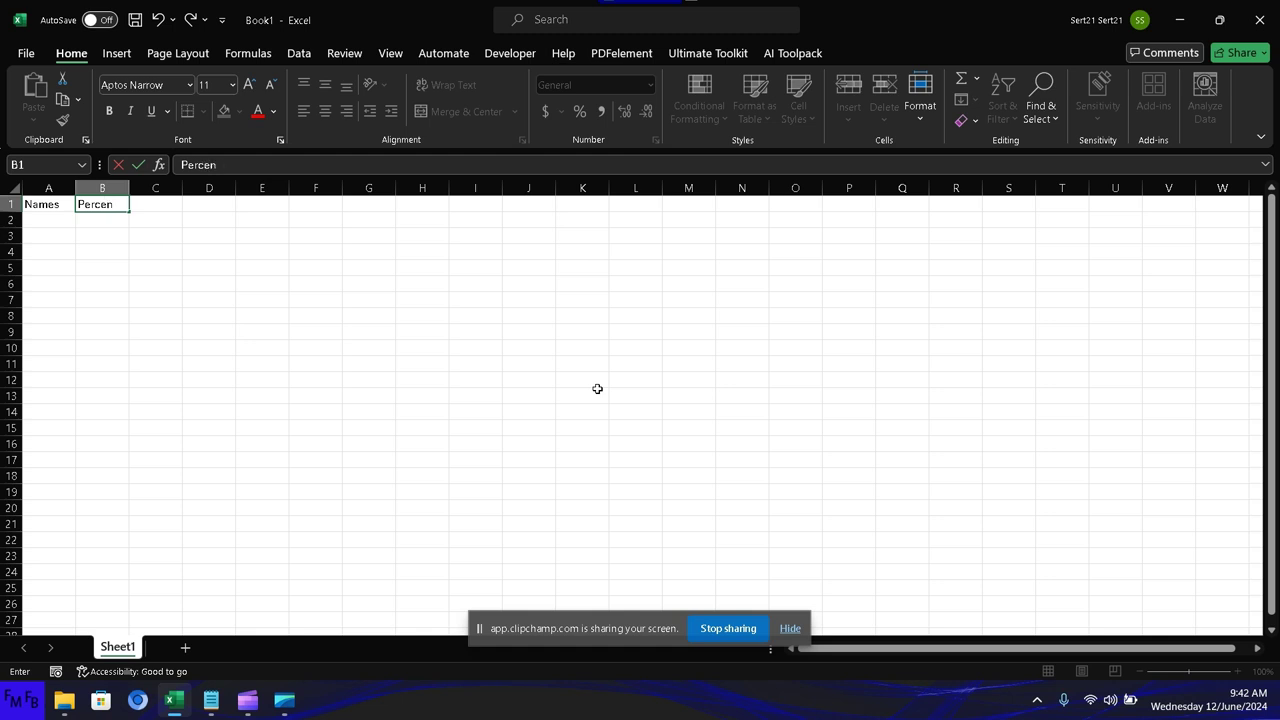
type("tages")
key("Return")
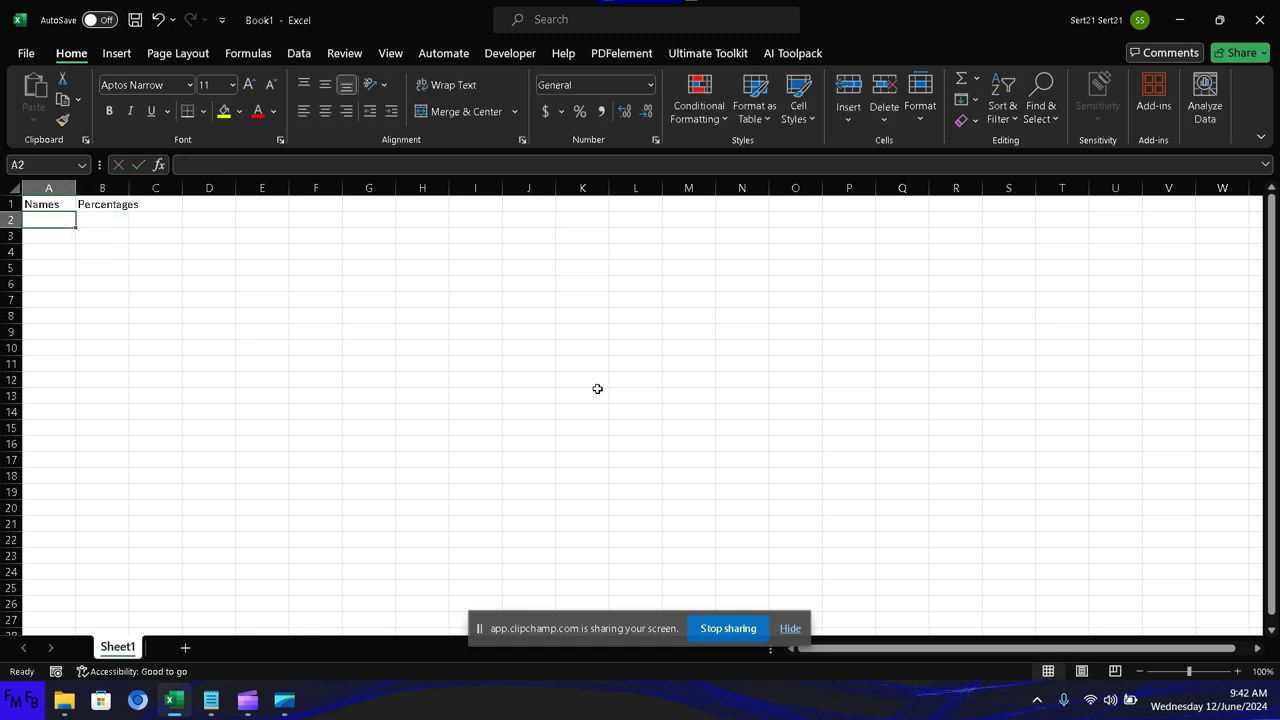
- List Pedro, Pablo, Juan, Maria and Carmen down A2:A6
type("Pedro")
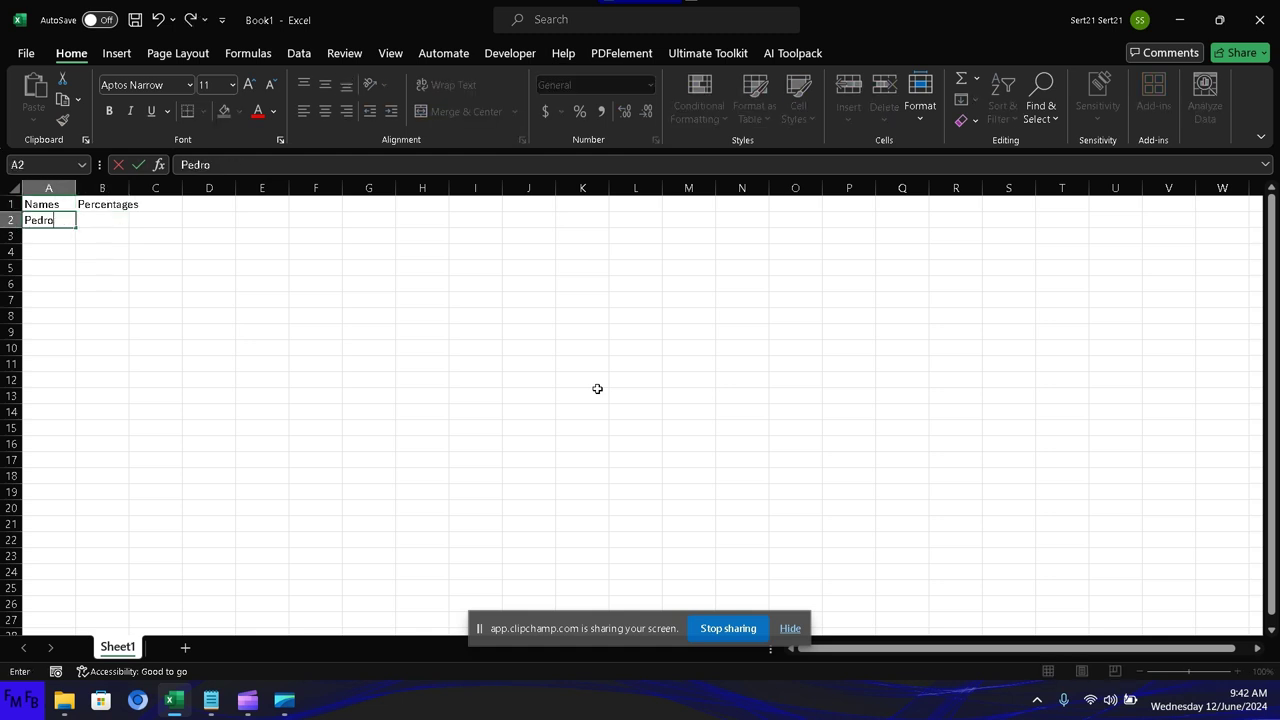
key("Return")
type("Pablo")
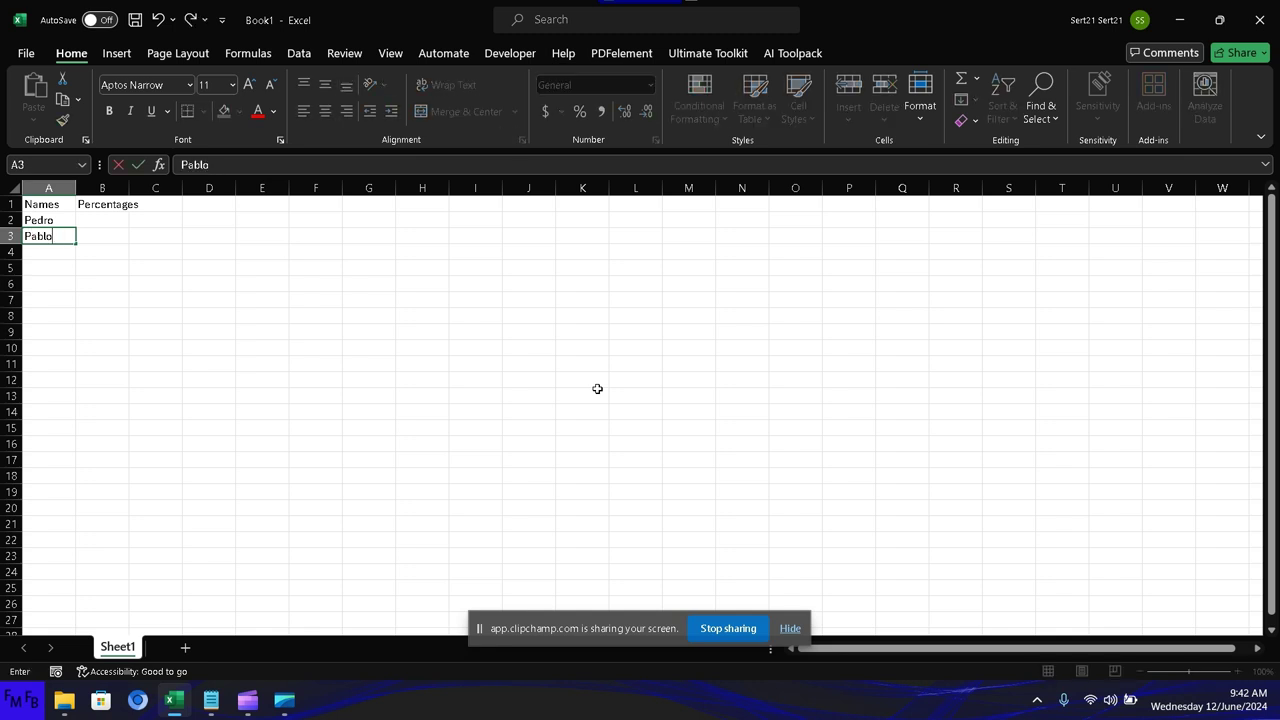
key("Return")
type("Juan")
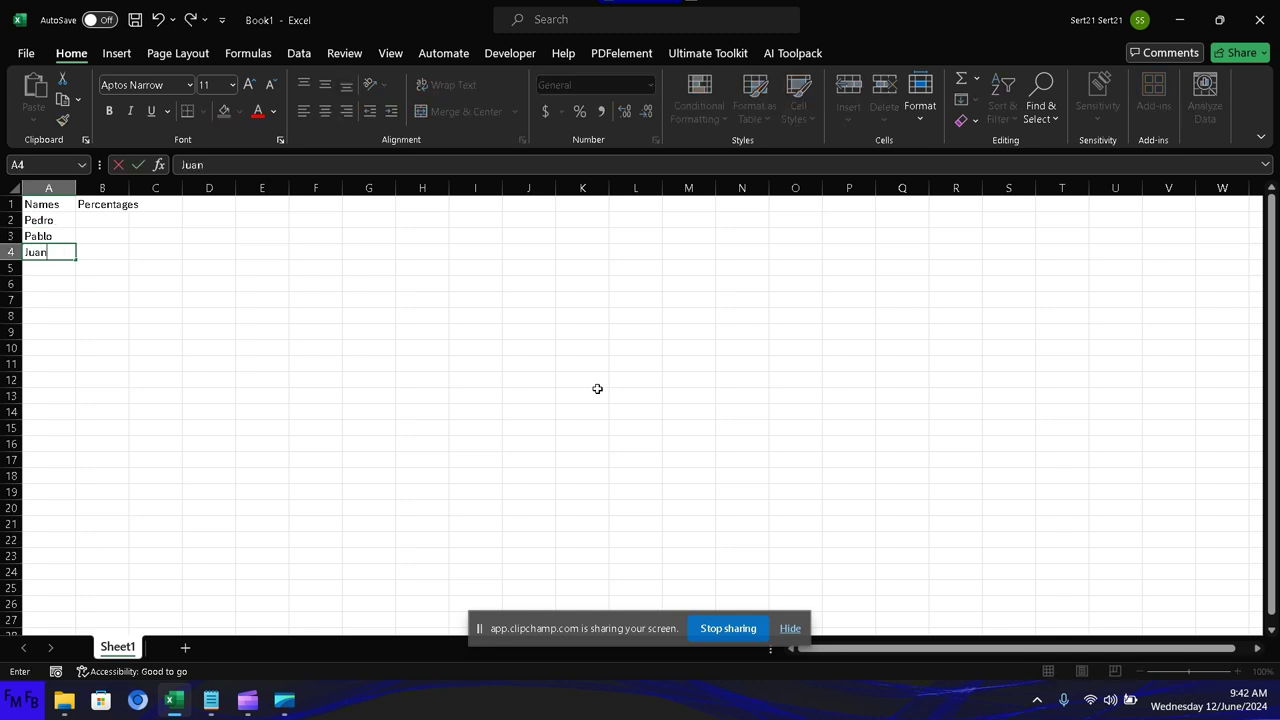
key("Return")
type("Mar")
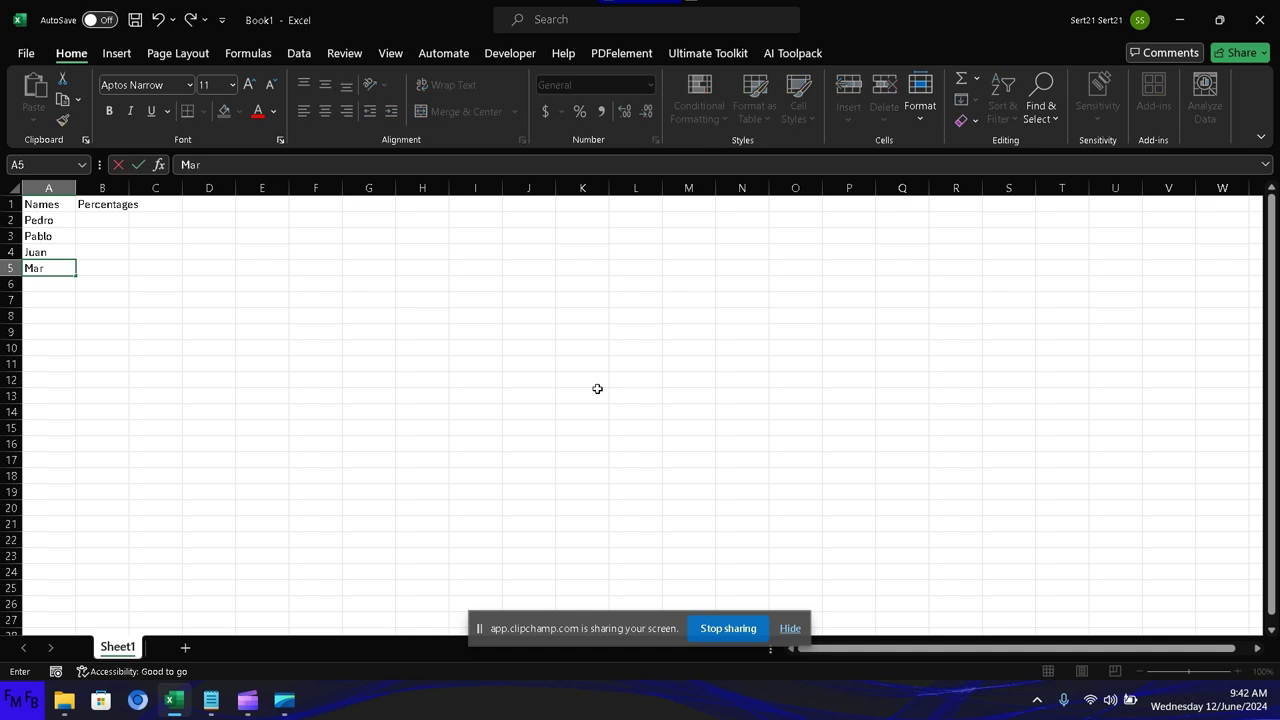
type("ia")
key("Return")
type("C")
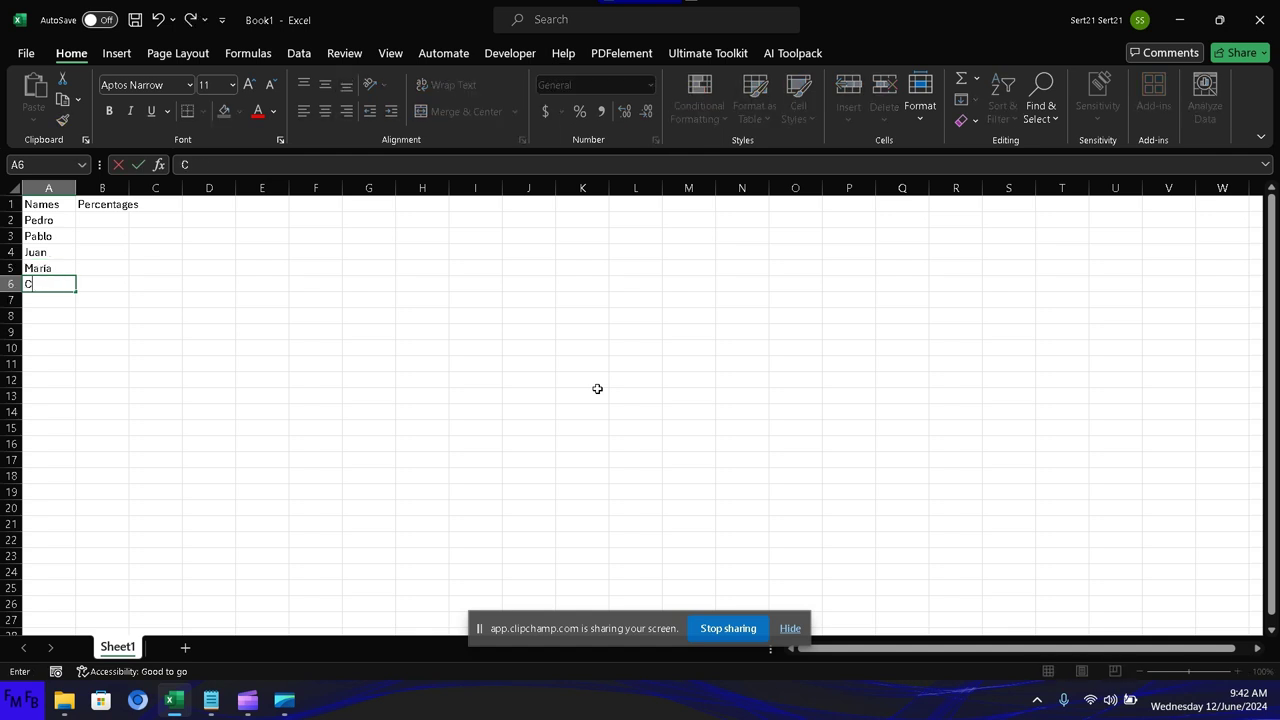
type("armen")
key("Return")
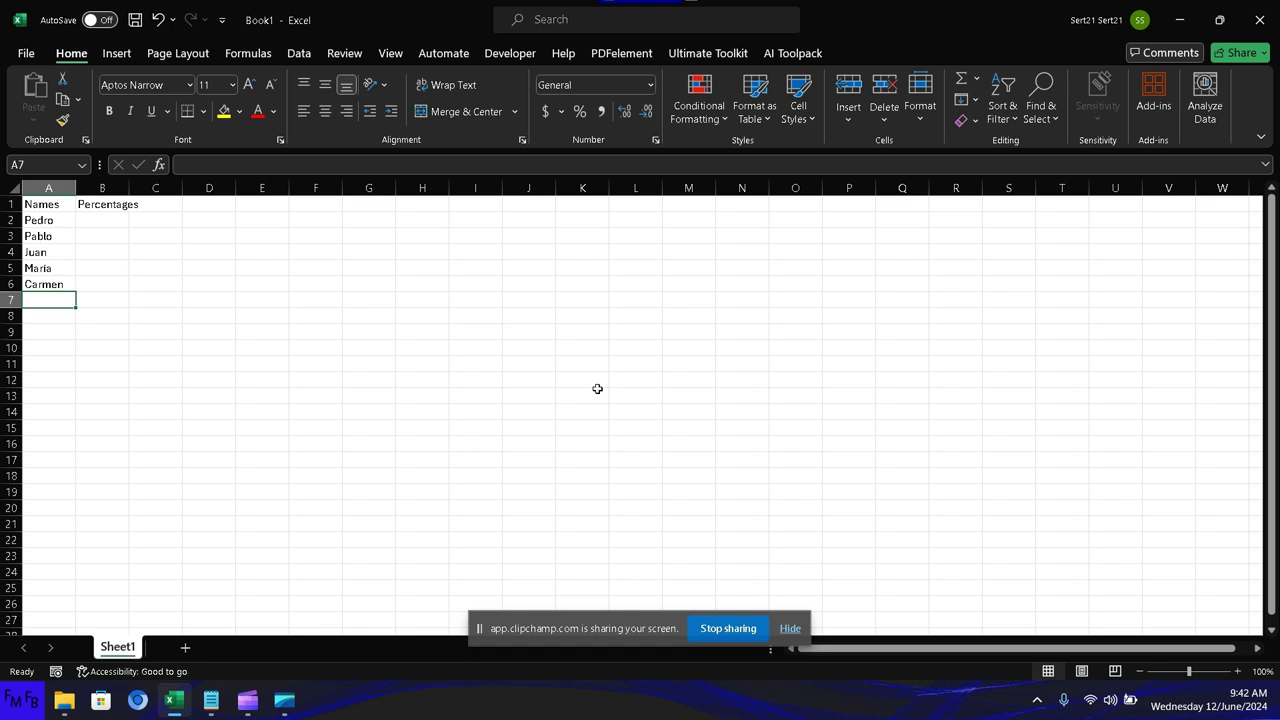
- Fill B2:B6 at once with =RANDBETWEEN(0,1) using Ctrl+Enter
key("Right")
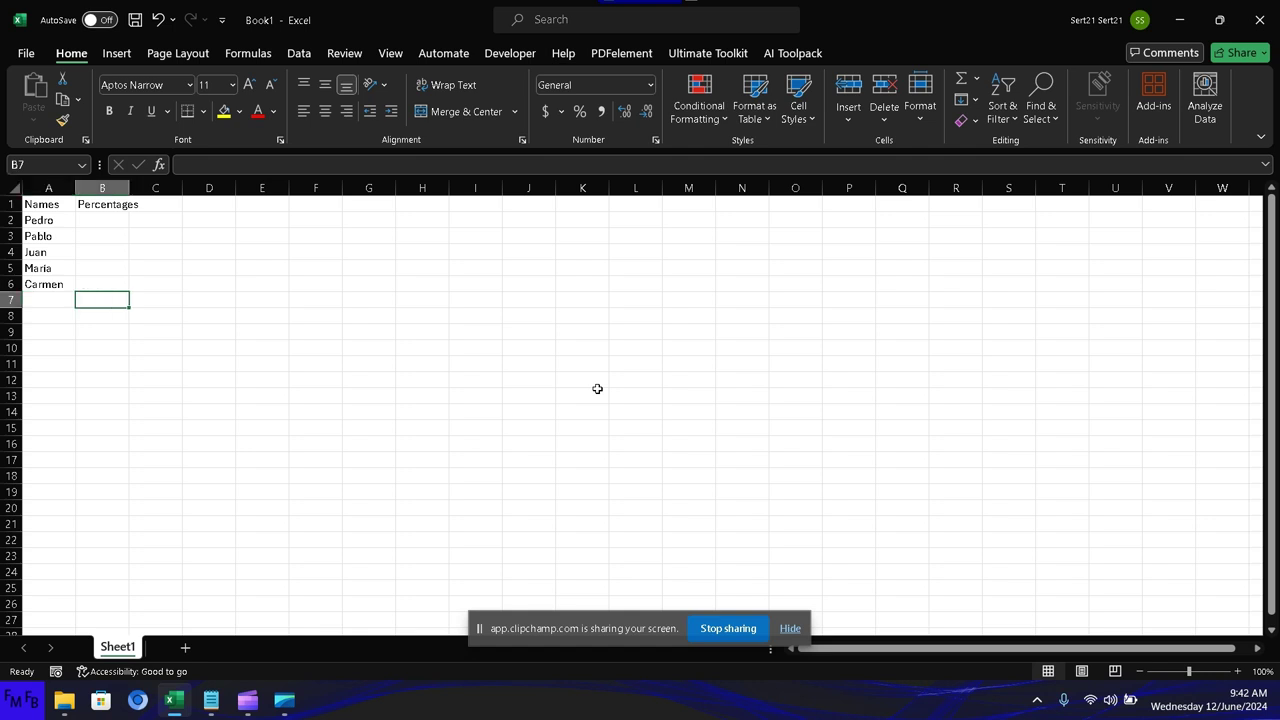
key("Up")
key("shift+Up")
key("shift+Up")
key("shift+Up")
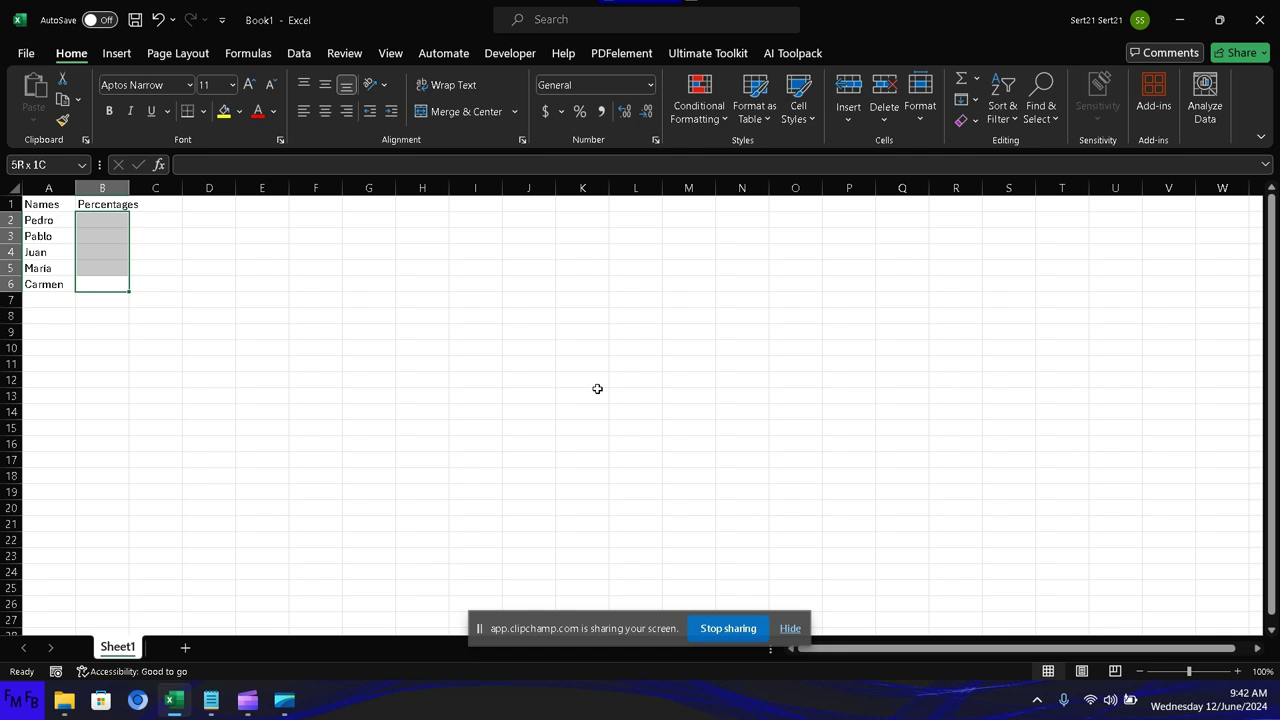
type("=ran")
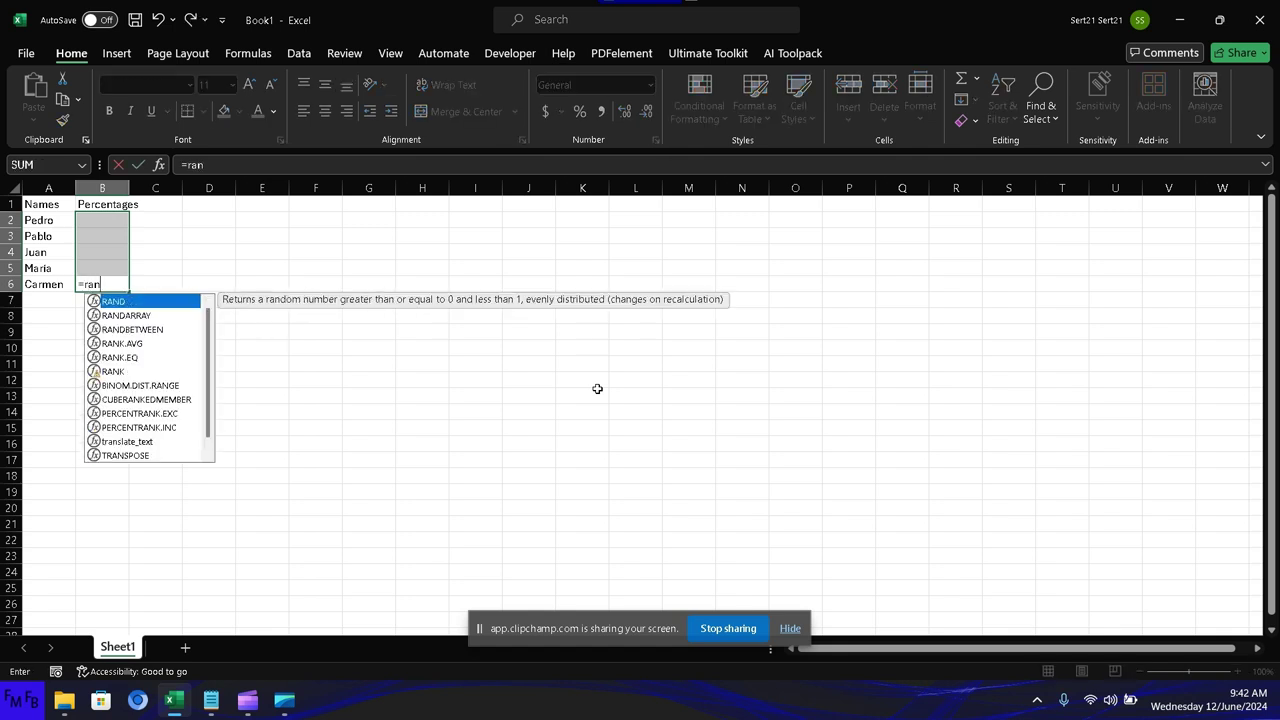
type("betwee")
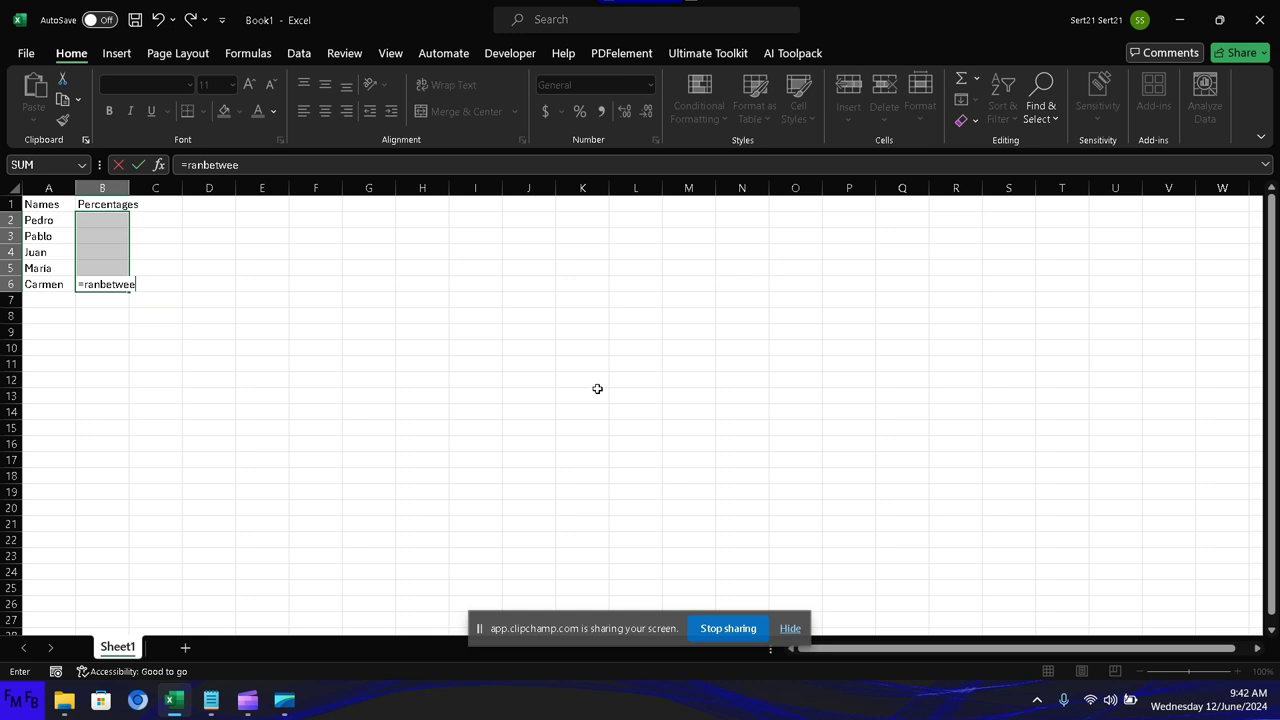
key("BackSpace")
key("BackSpace")
key("BackSpace")
key("BackSpace")
key("BackSpace")
type("d")
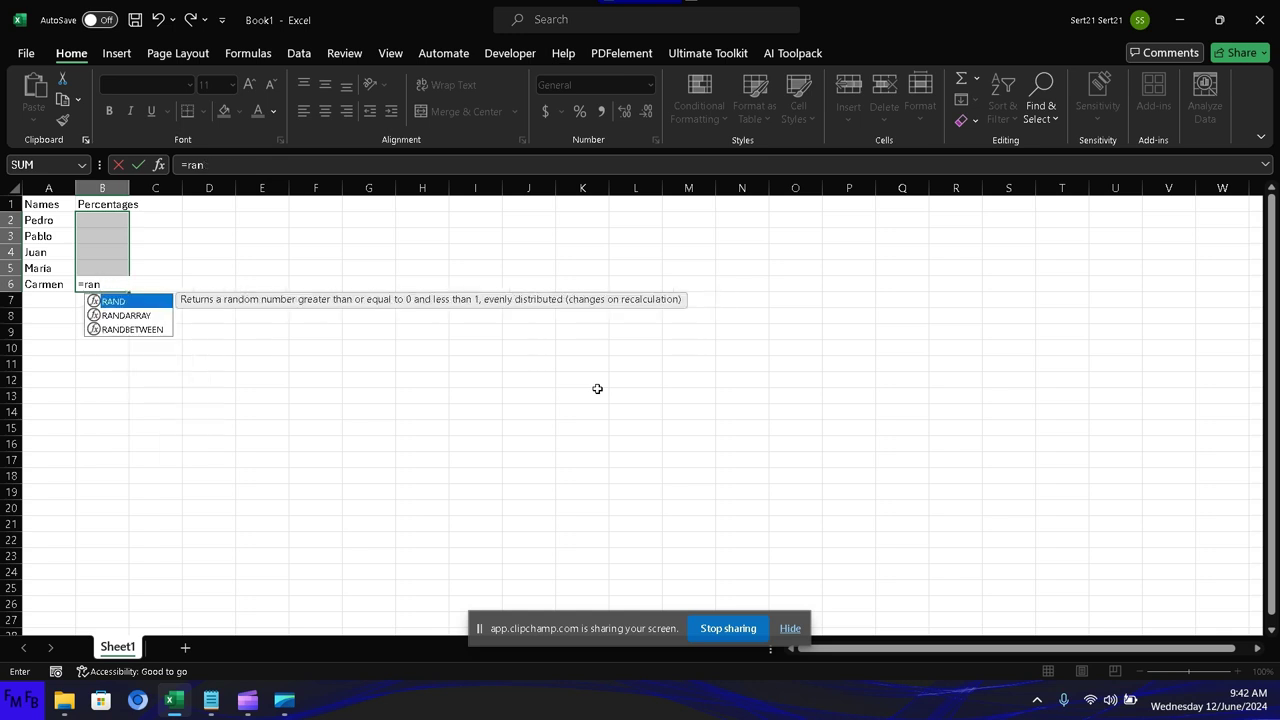
type("betwee")
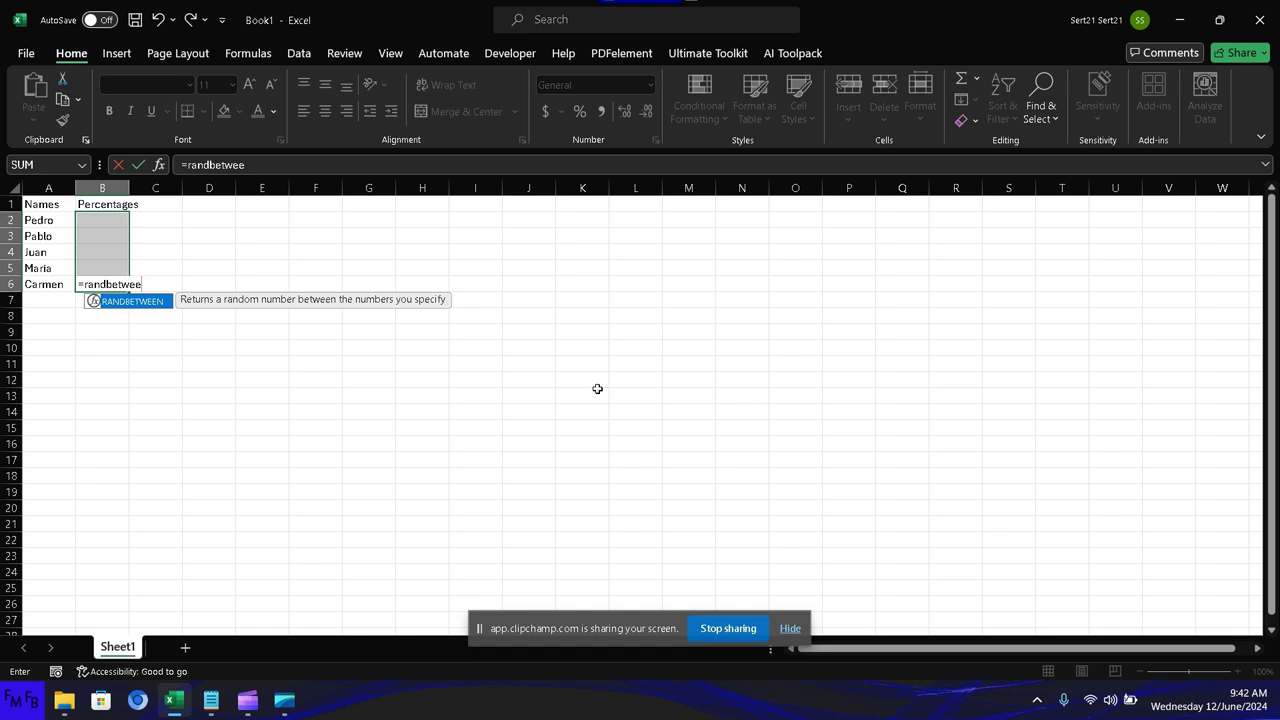
type("n(")
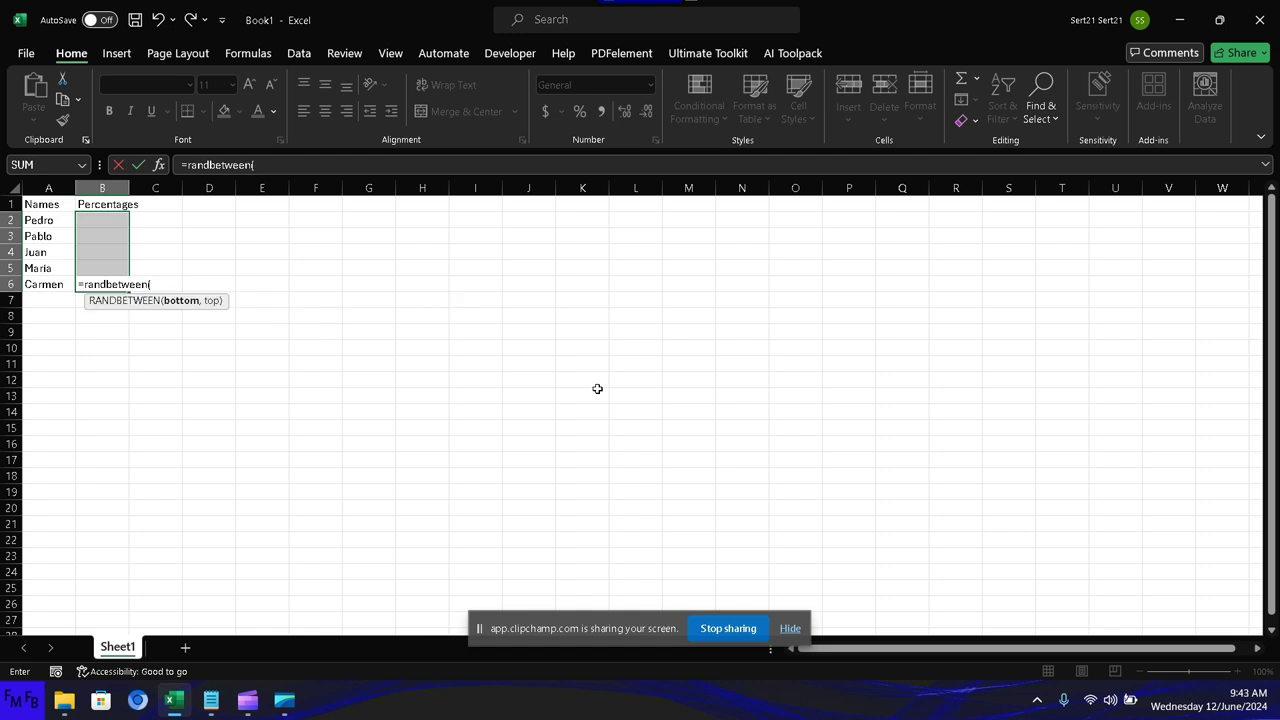
type("0,")
type("1)")
key("ctrl+Return")
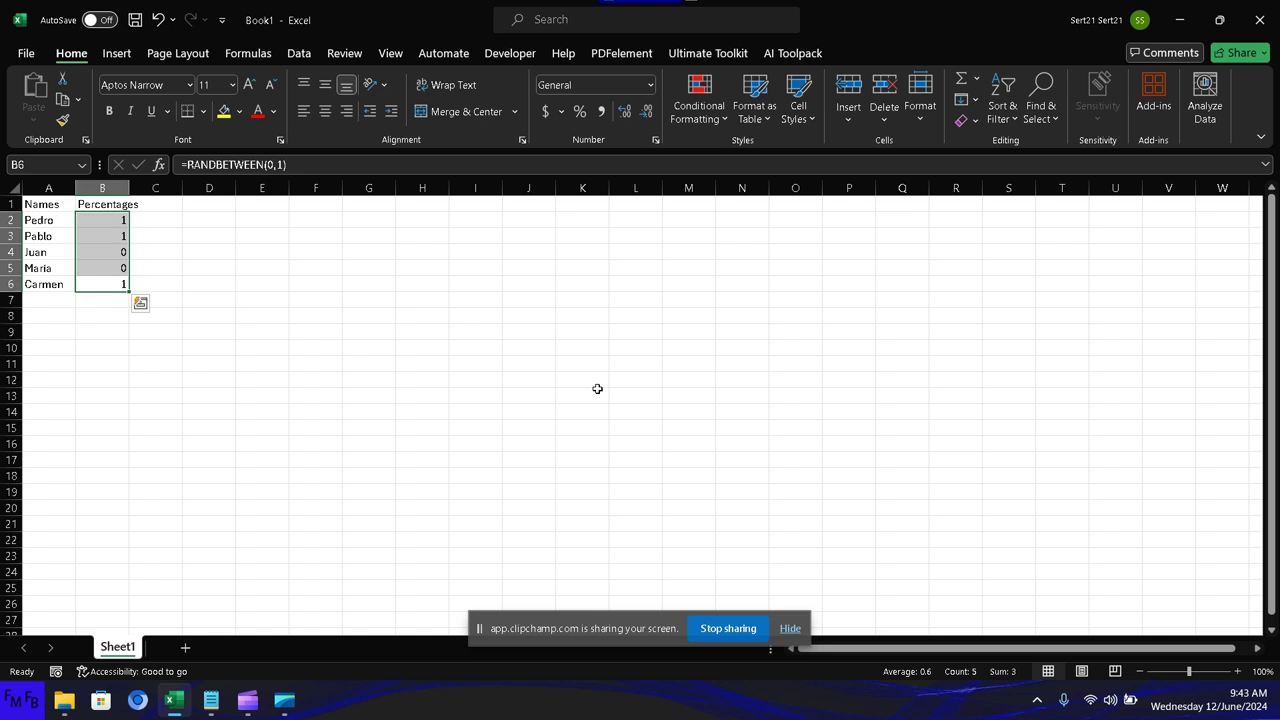
key("Up")
key("Up")
key("Up")
key("Up")
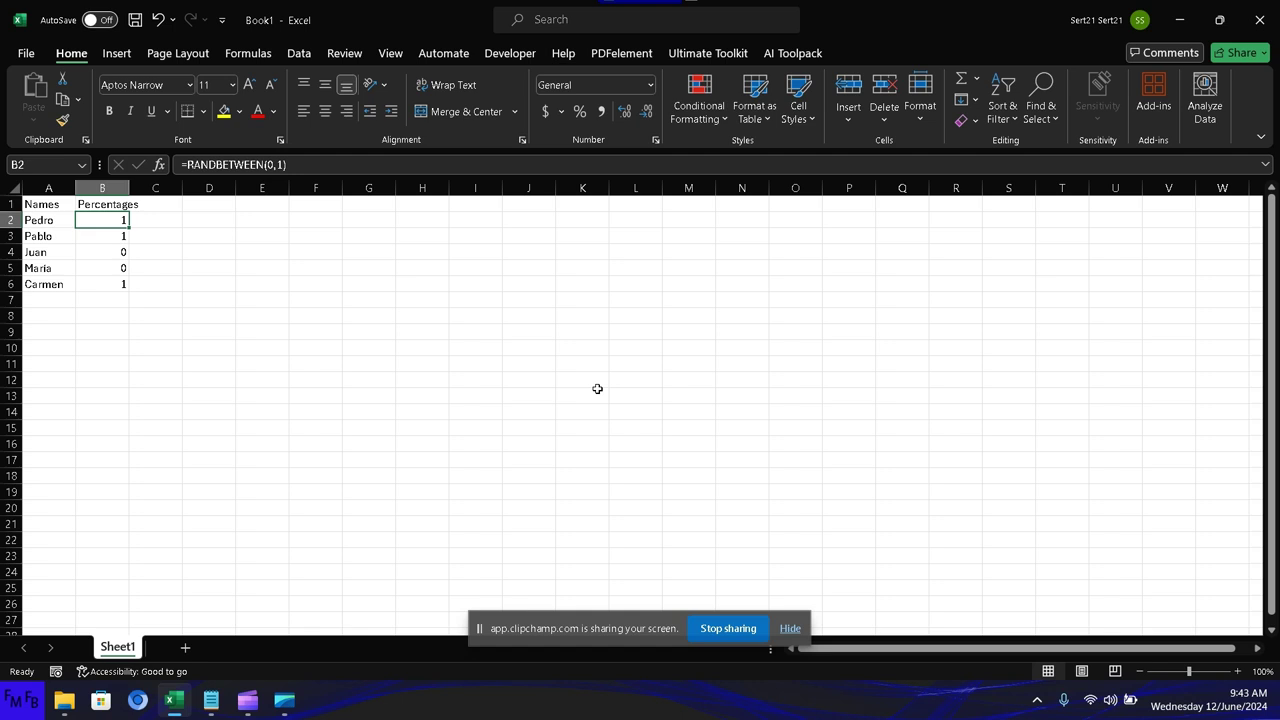
- Increase the decimals of B2:B6 to show three decimal places
key("shift+Down")
key("shift+Down")
key("shift+Down")
key("shift+Down")
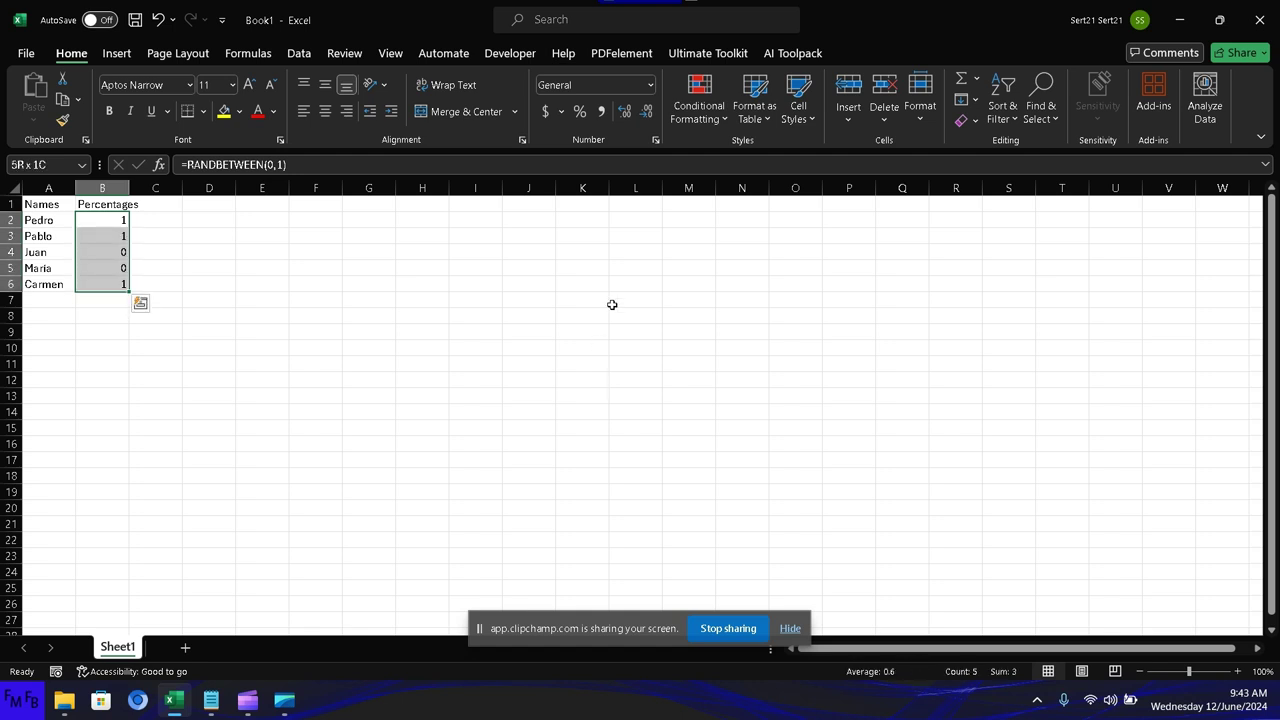
left_click(627, 114)
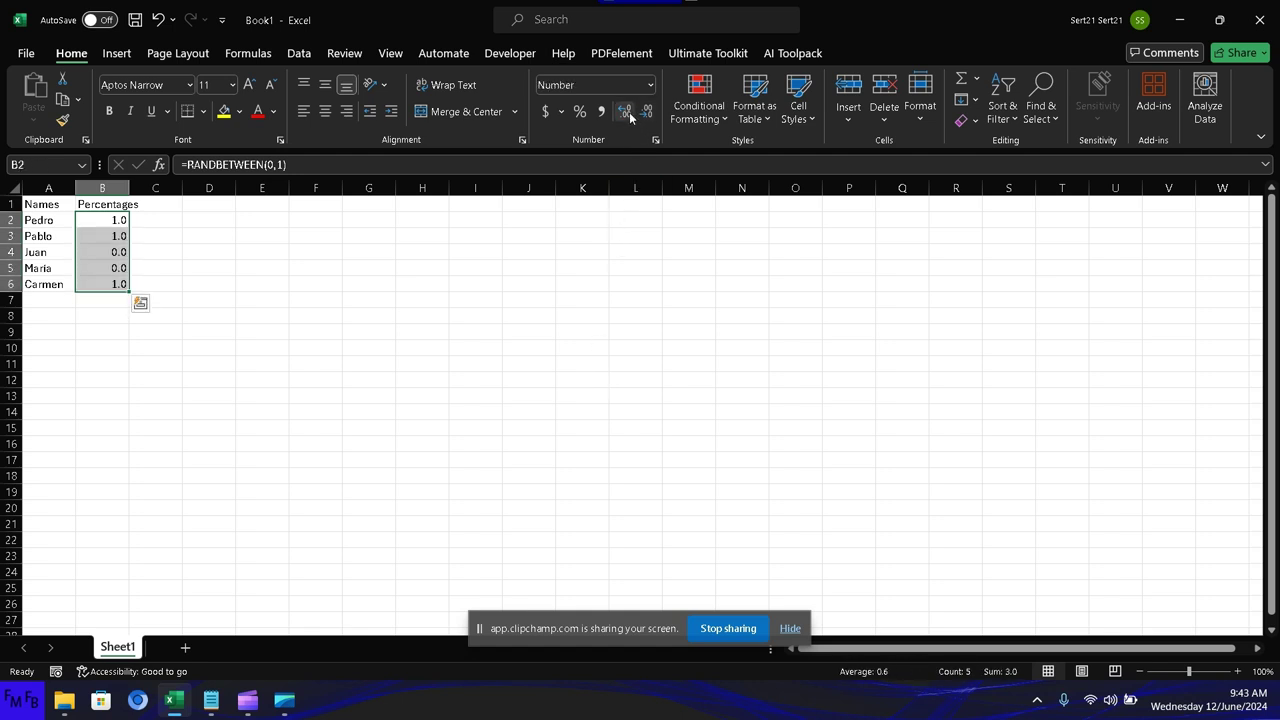
left_click(629, 116)
left_click(630, 117)
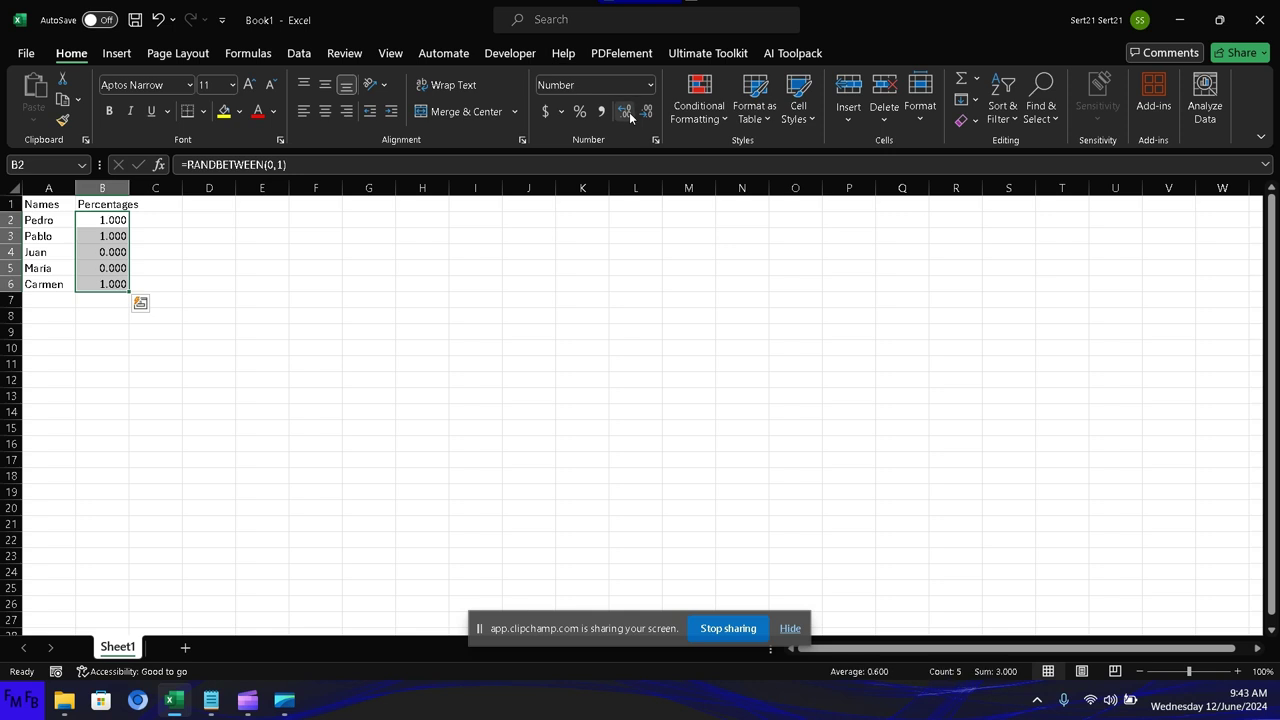
key("Up")
key("Down")
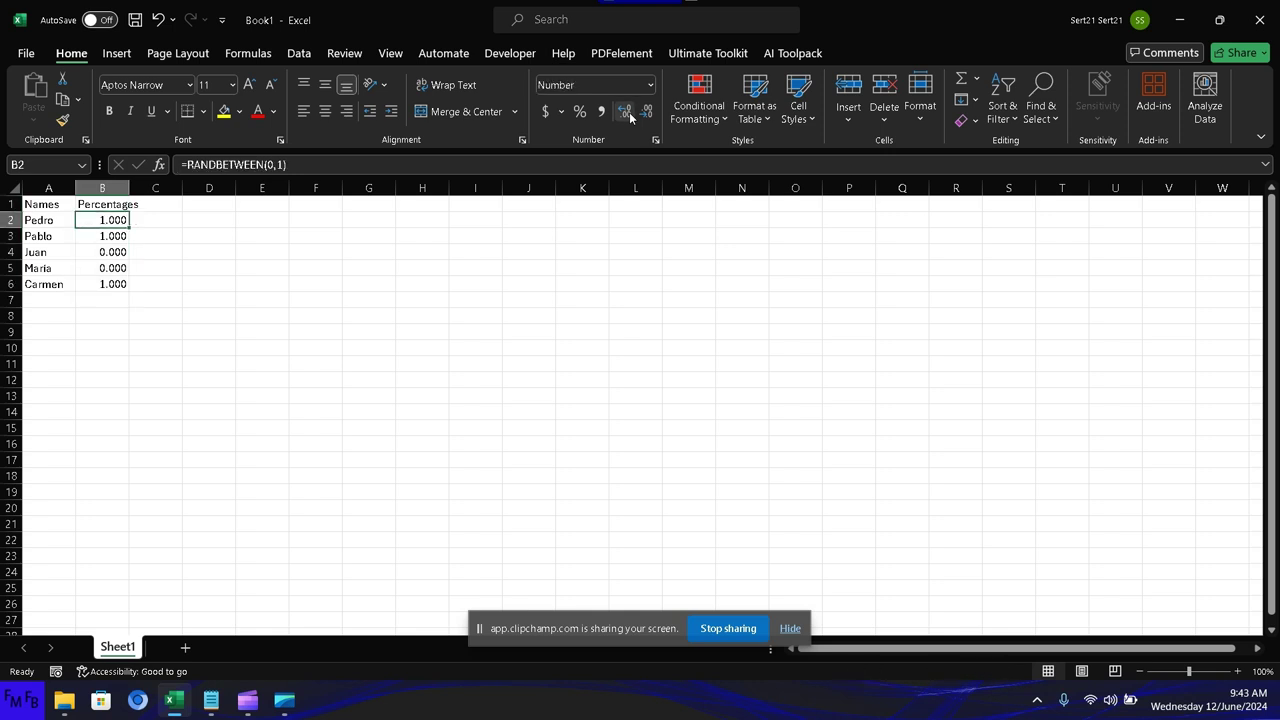
- Re-enter B2 to recalculate the random values
key("F2")
key("Return")
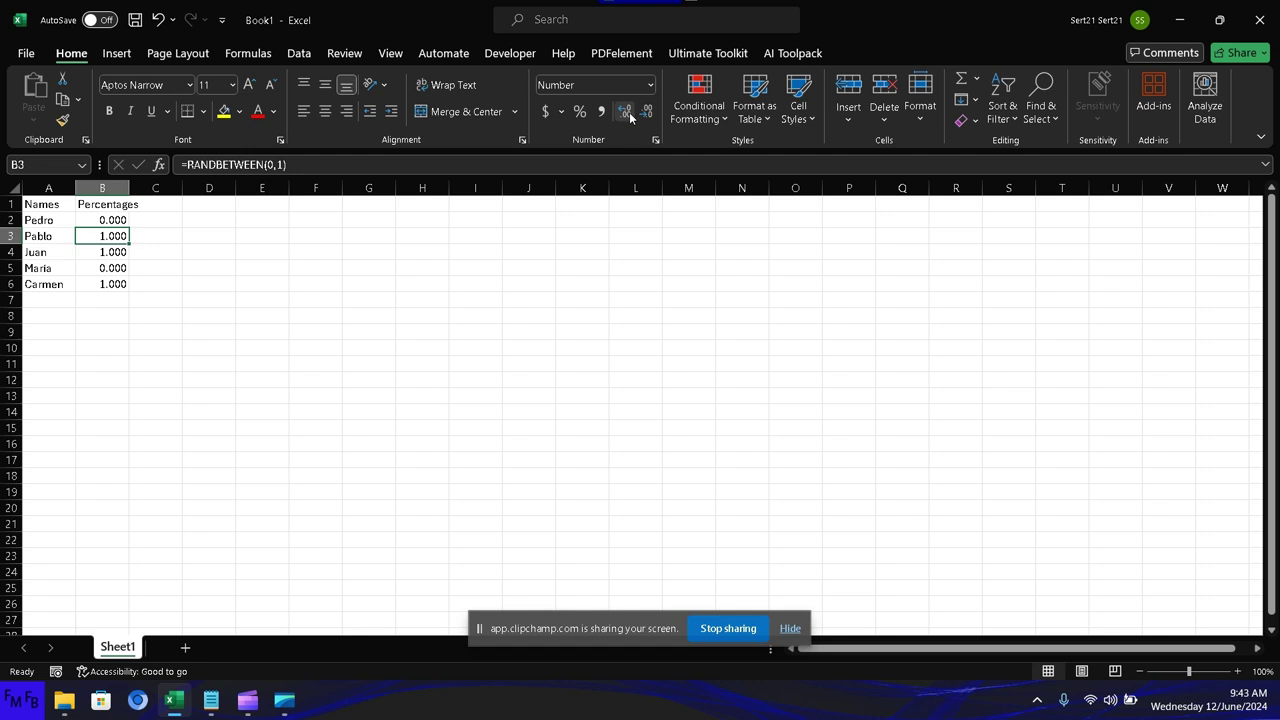
key("Up")
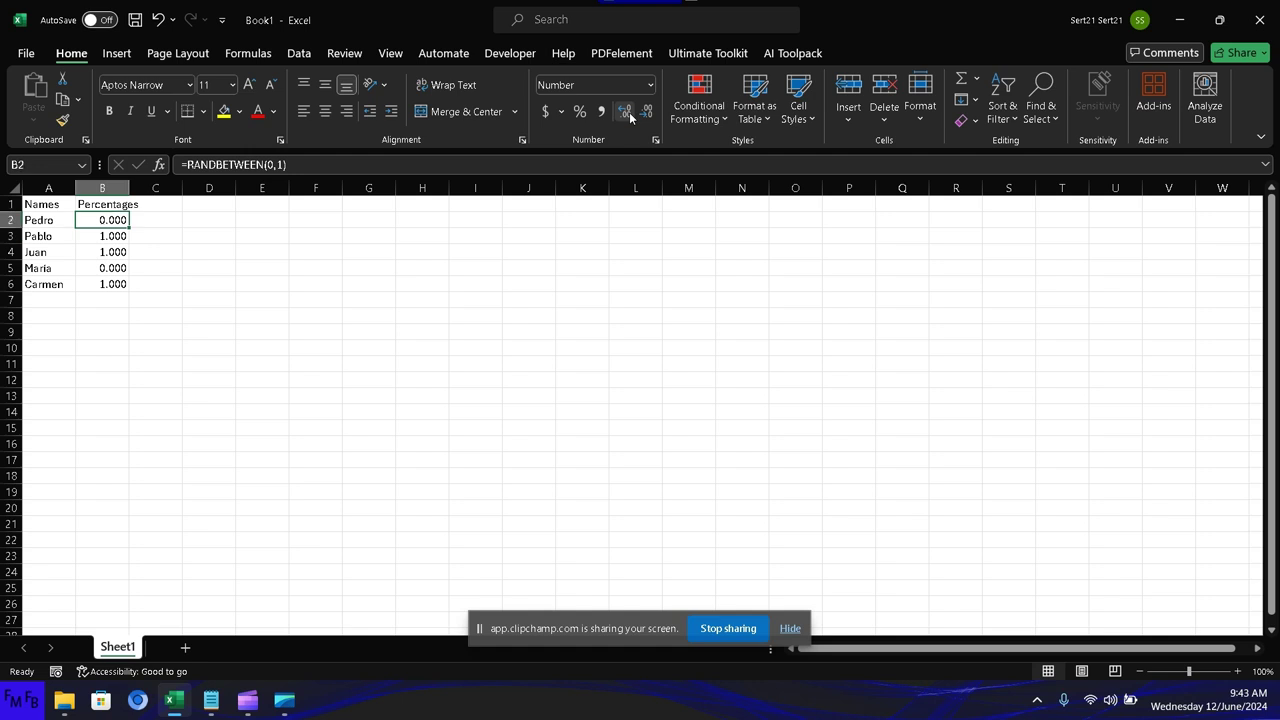
- Edit B2's formula by appending .00 and commit it
left_click(272, 165)
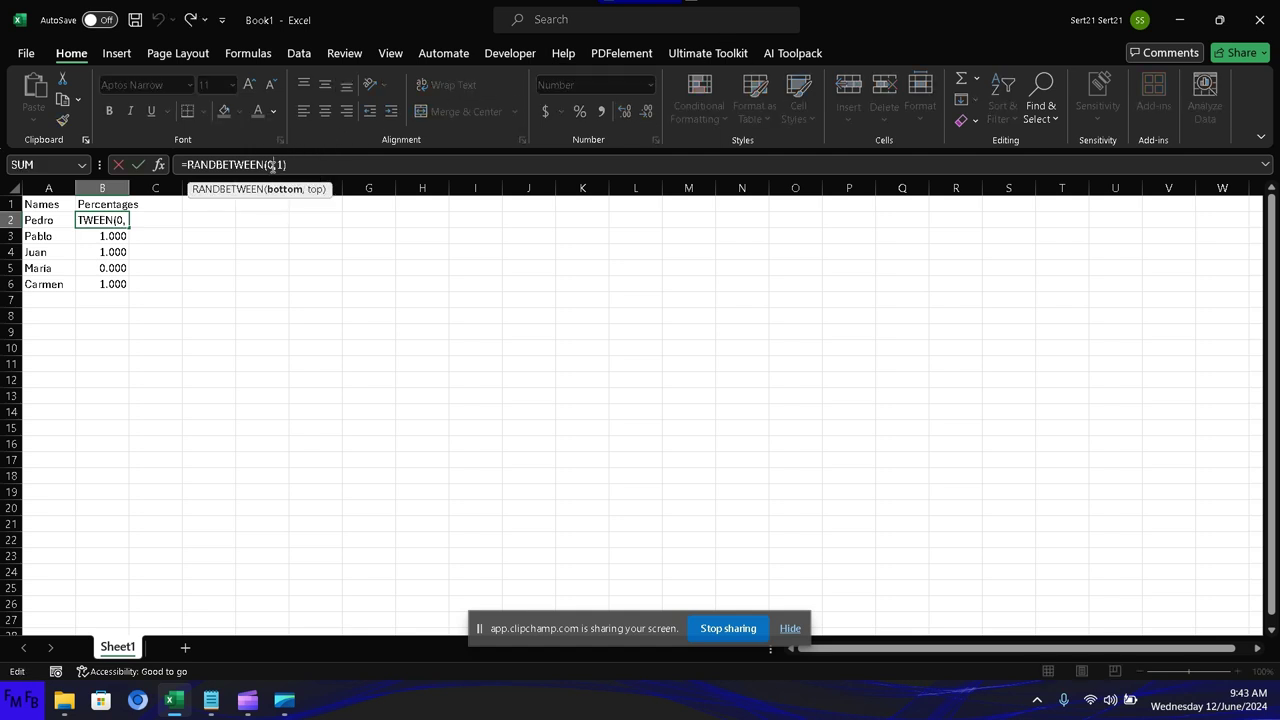
type(".00")
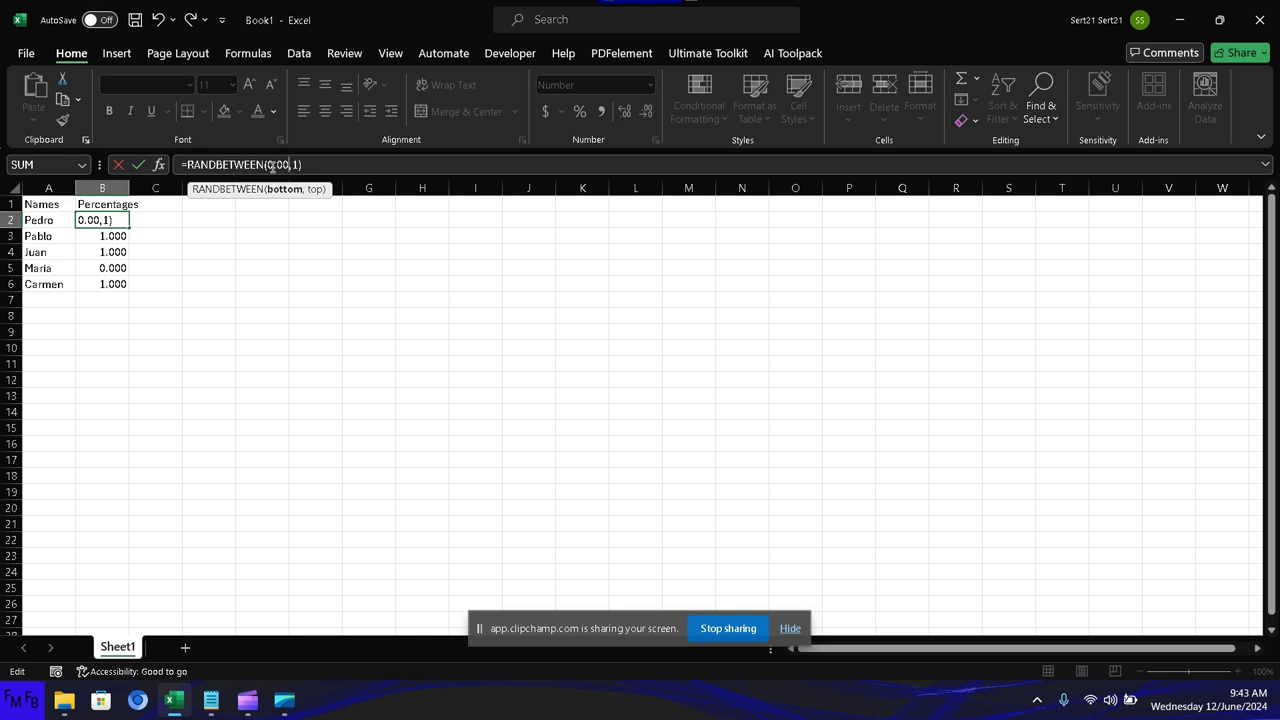
key("Return")
key("Up")
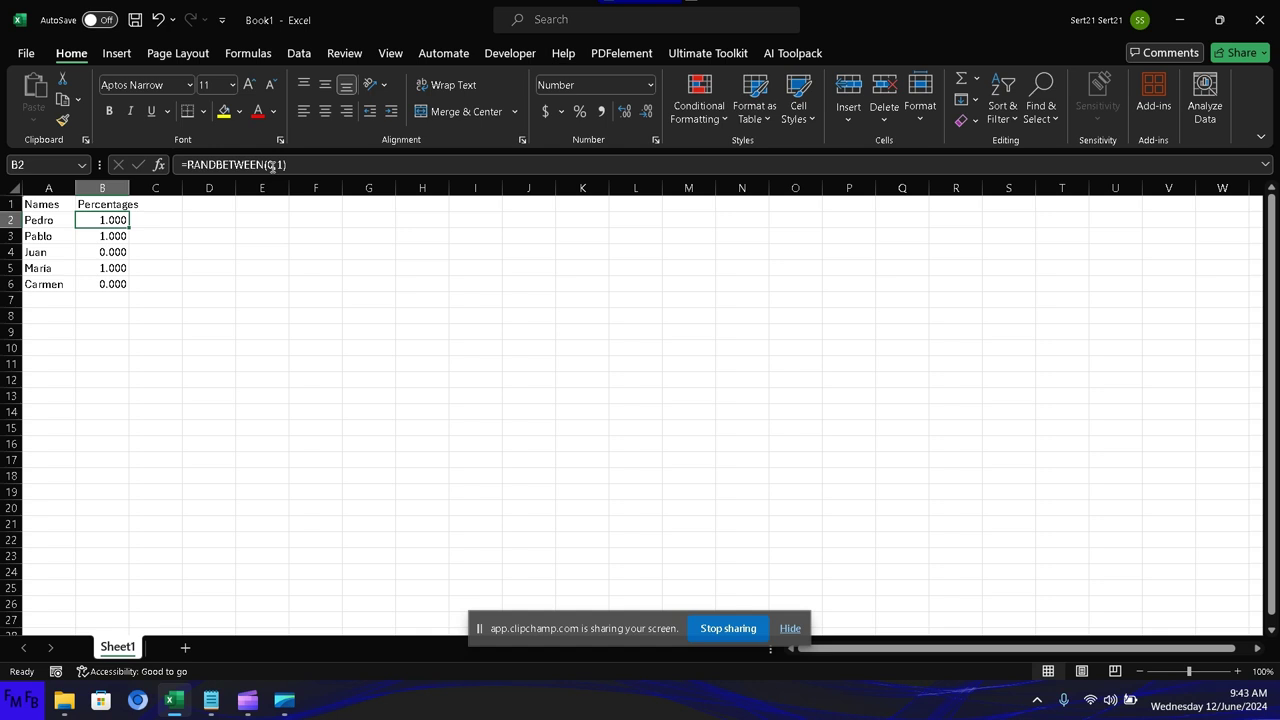
- Overwrite B2:B6 with fixed values 0.2, 0.5, 0.3, 0.8 and 0.9
type("0")
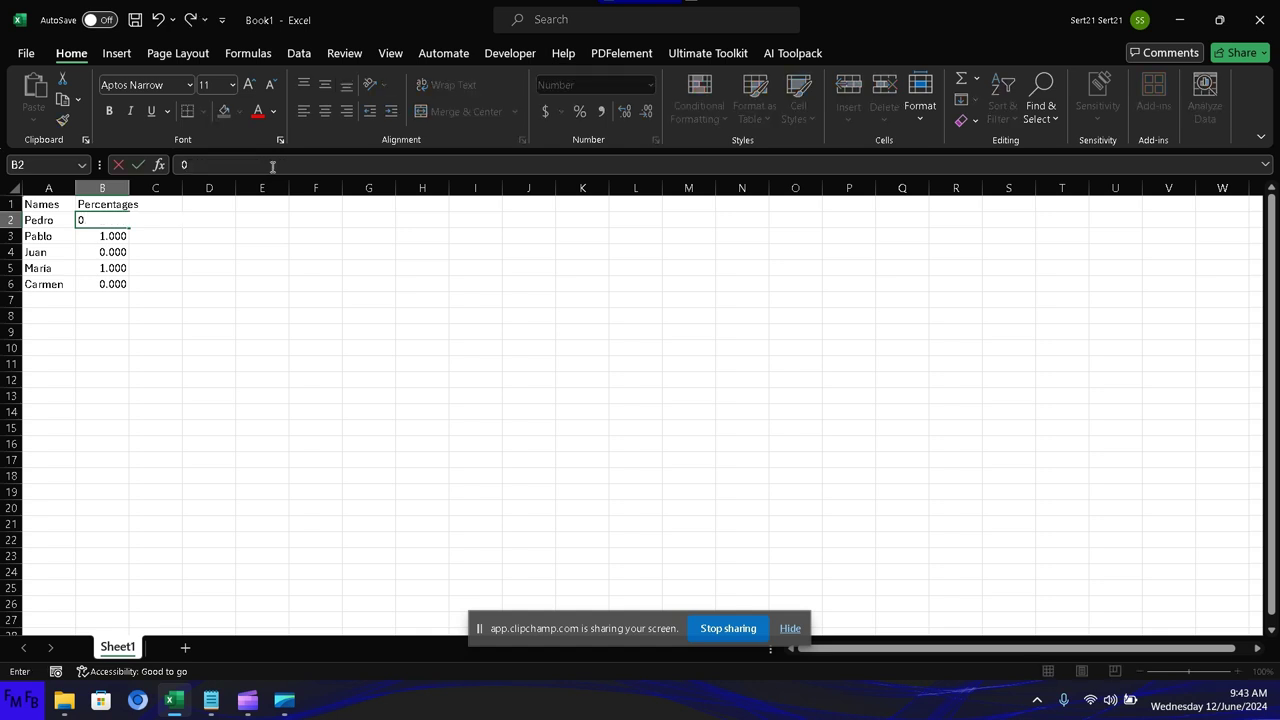
type(".2")
key("Return")
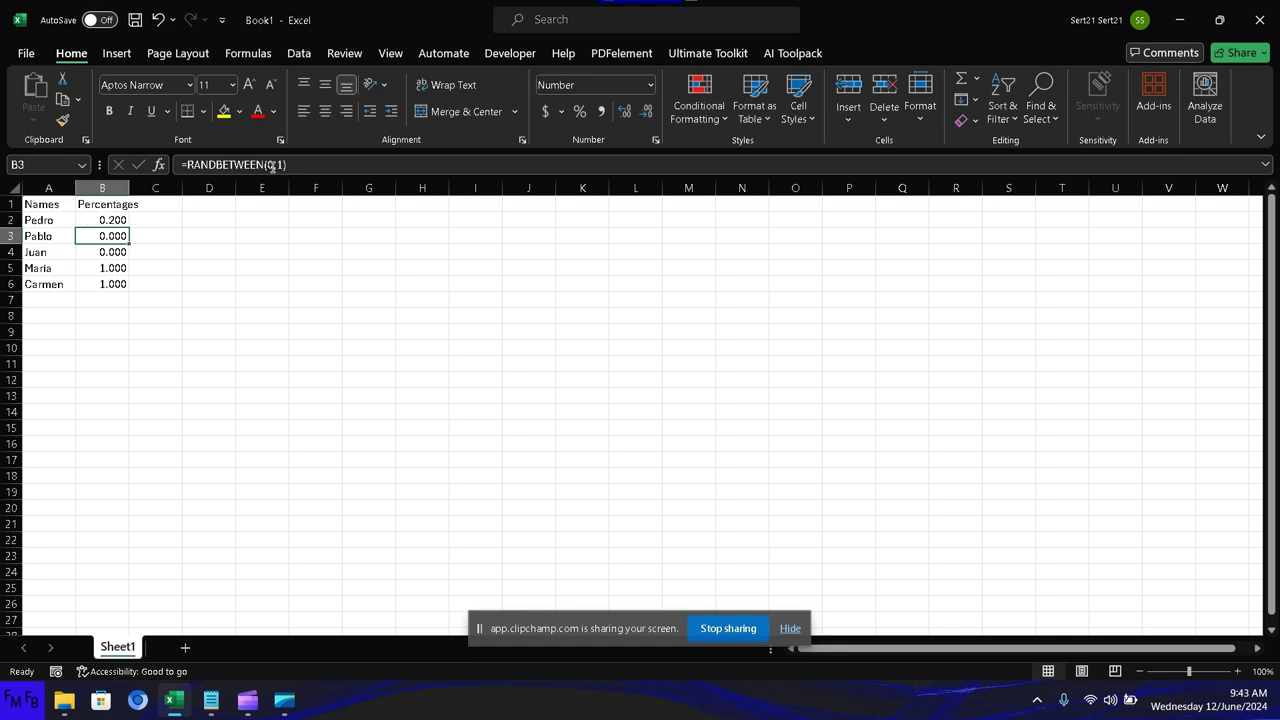
type("0.")
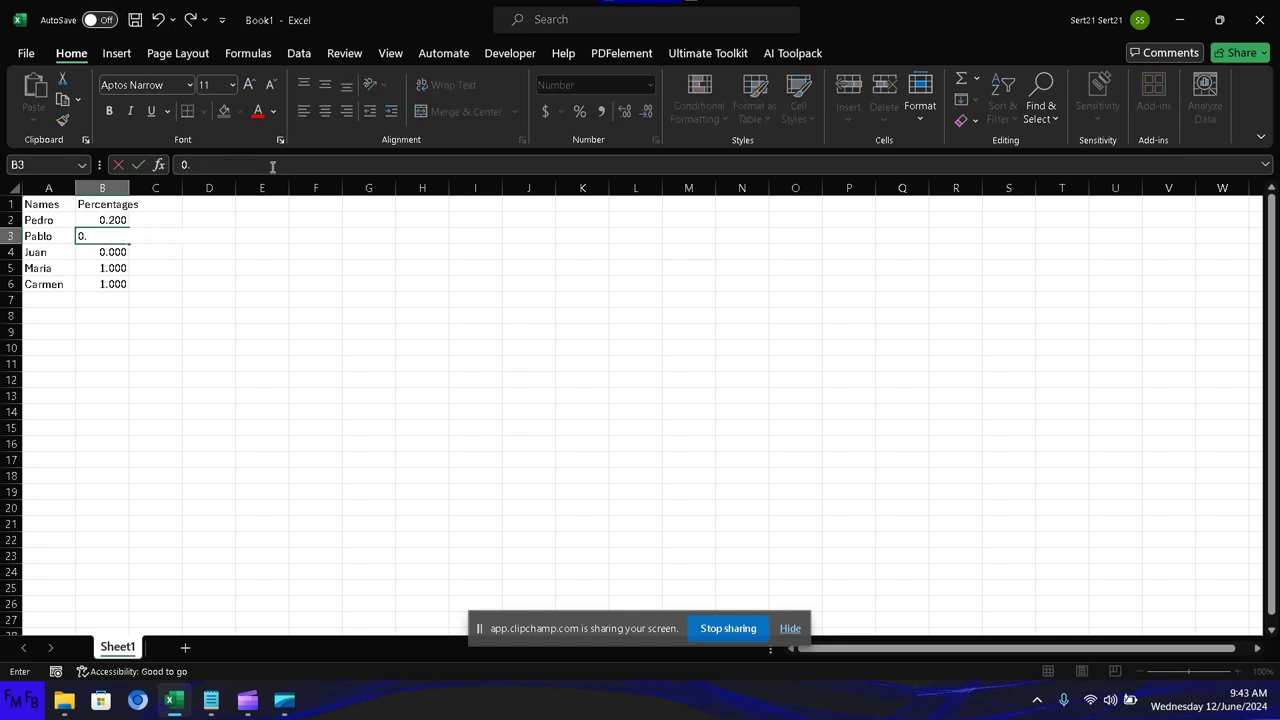
type("5")
key("Return")
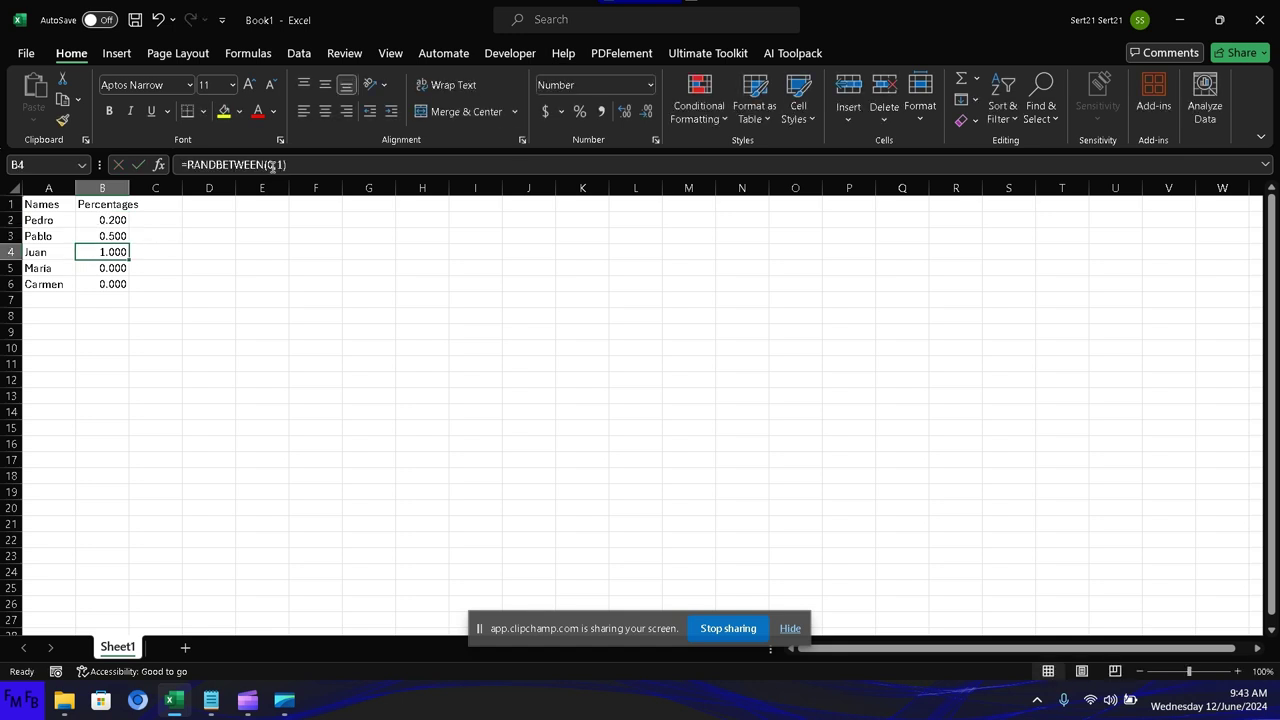
type("0.3")
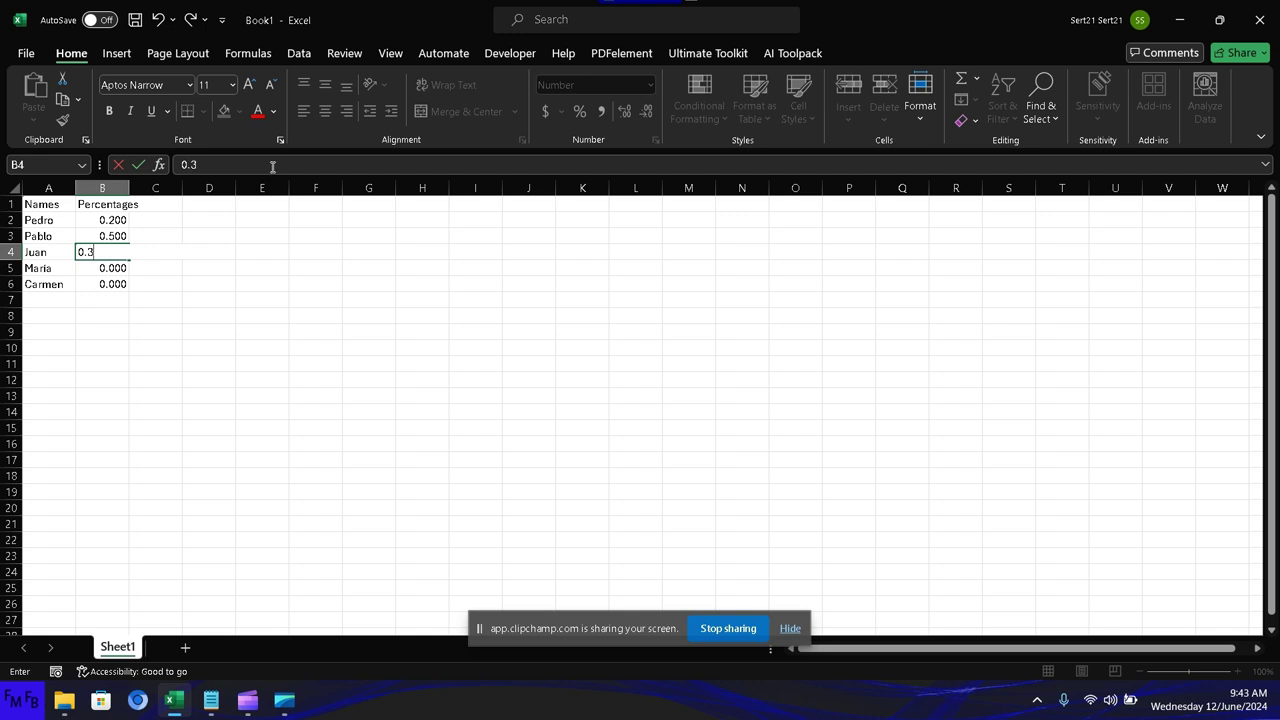
key("Return")
type("0.")
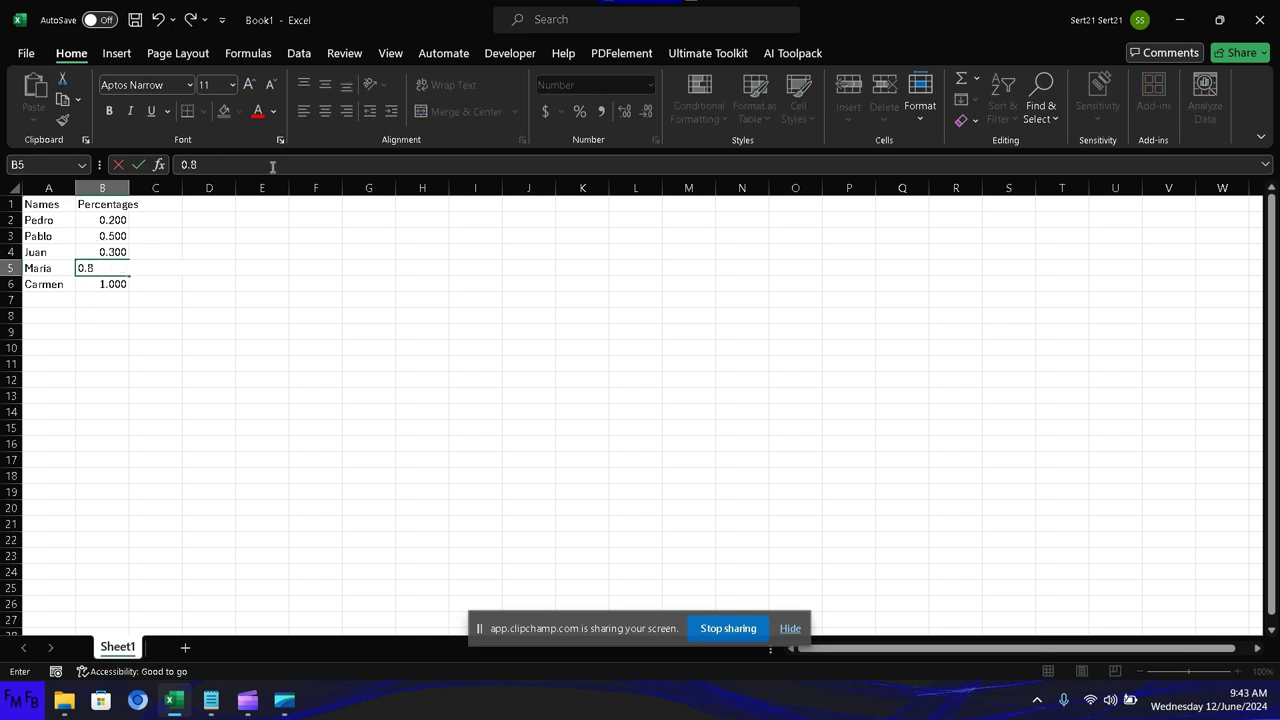
type("8")
key("Return")
type("0.")
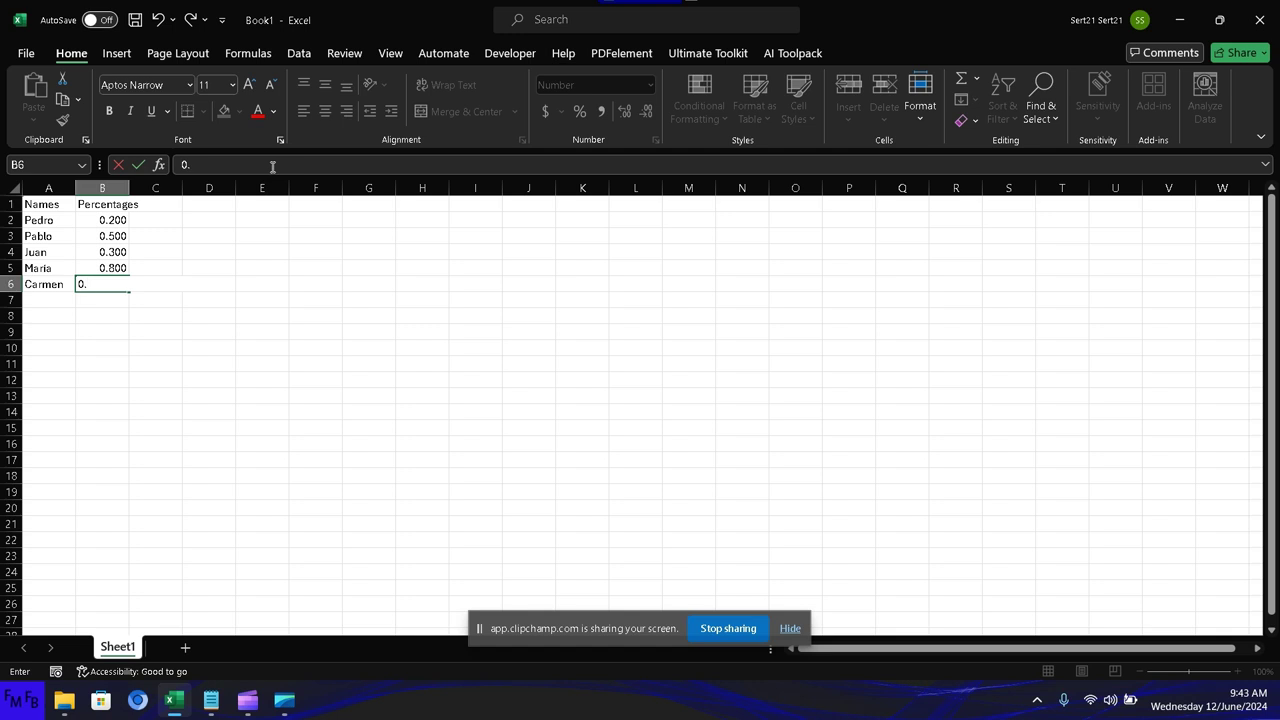
type("9")
key("Tab")
key("Up")
key("Up")
key("Up")
key("Up")
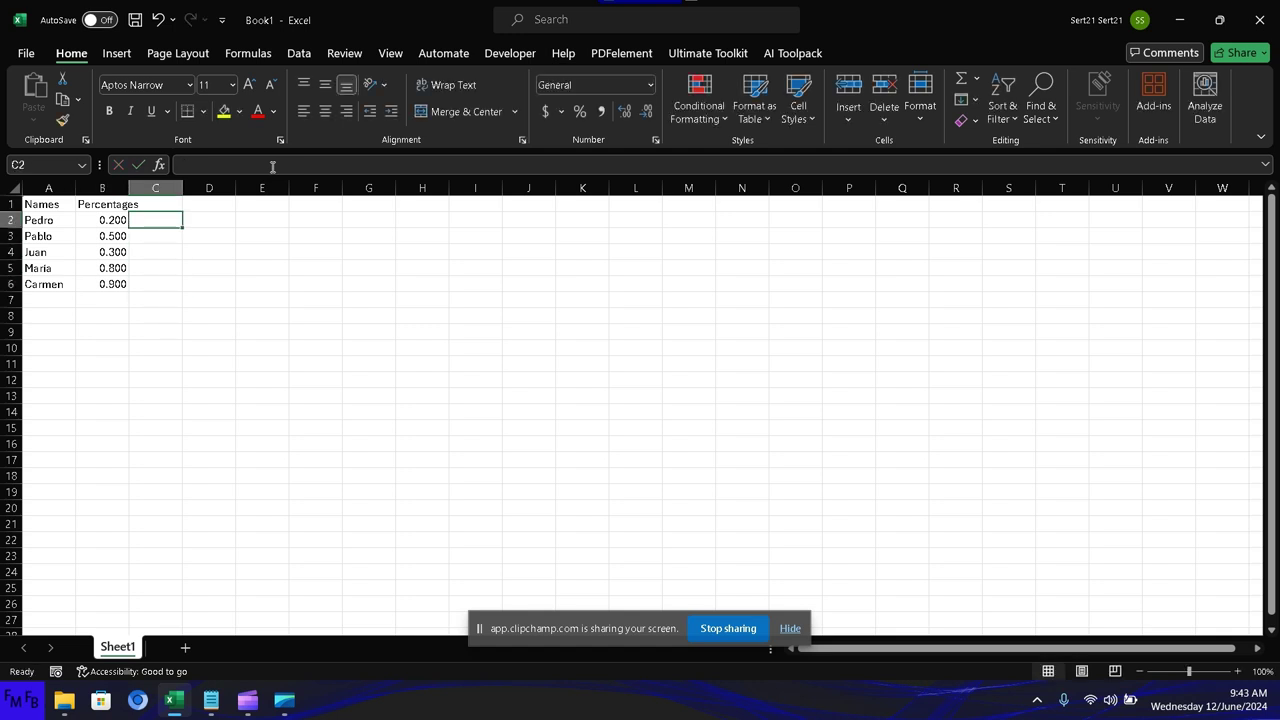
key("Right")
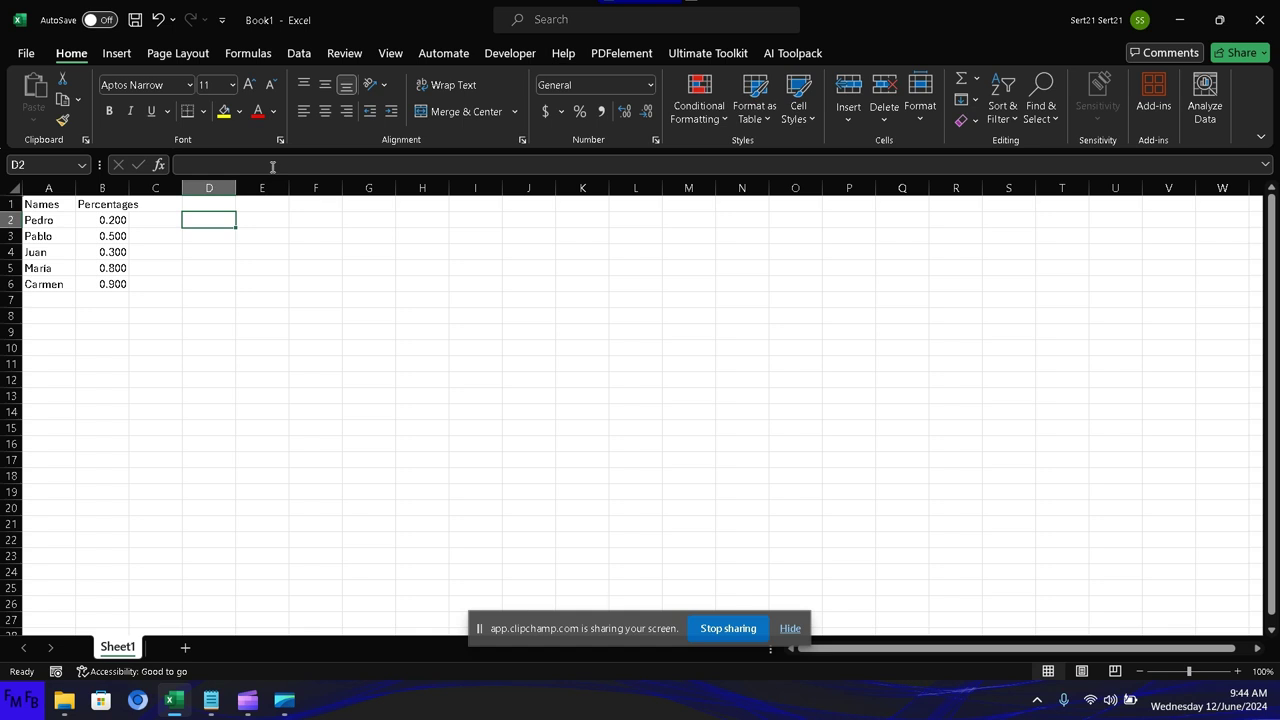
- Enter the label Switch in D2
type("Sw")
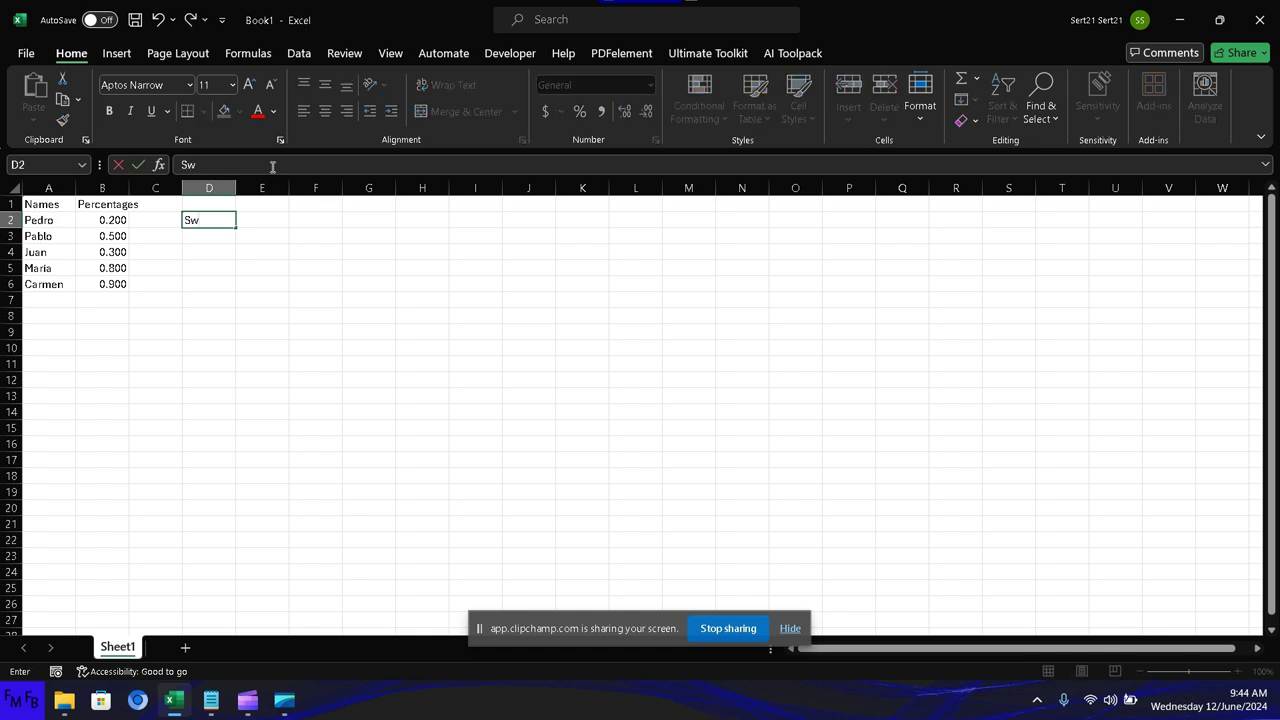
type("itch")
key("Tab")
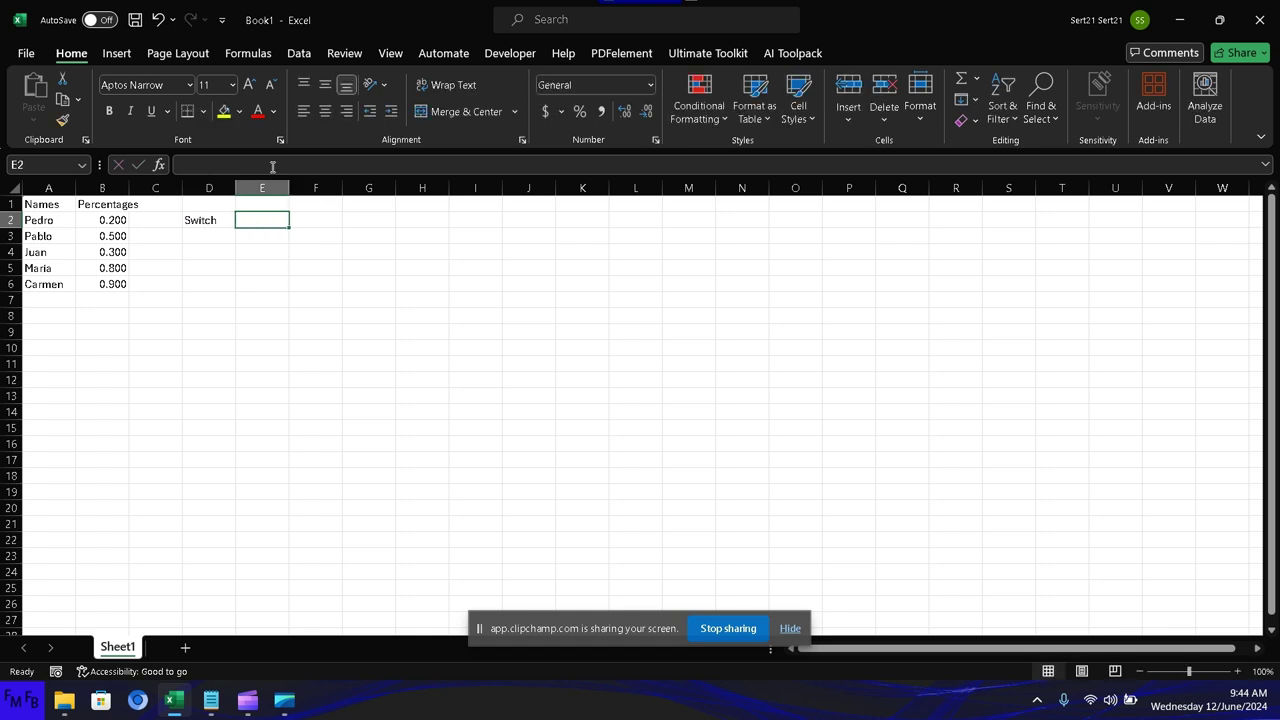
key("Down")
key("Left")
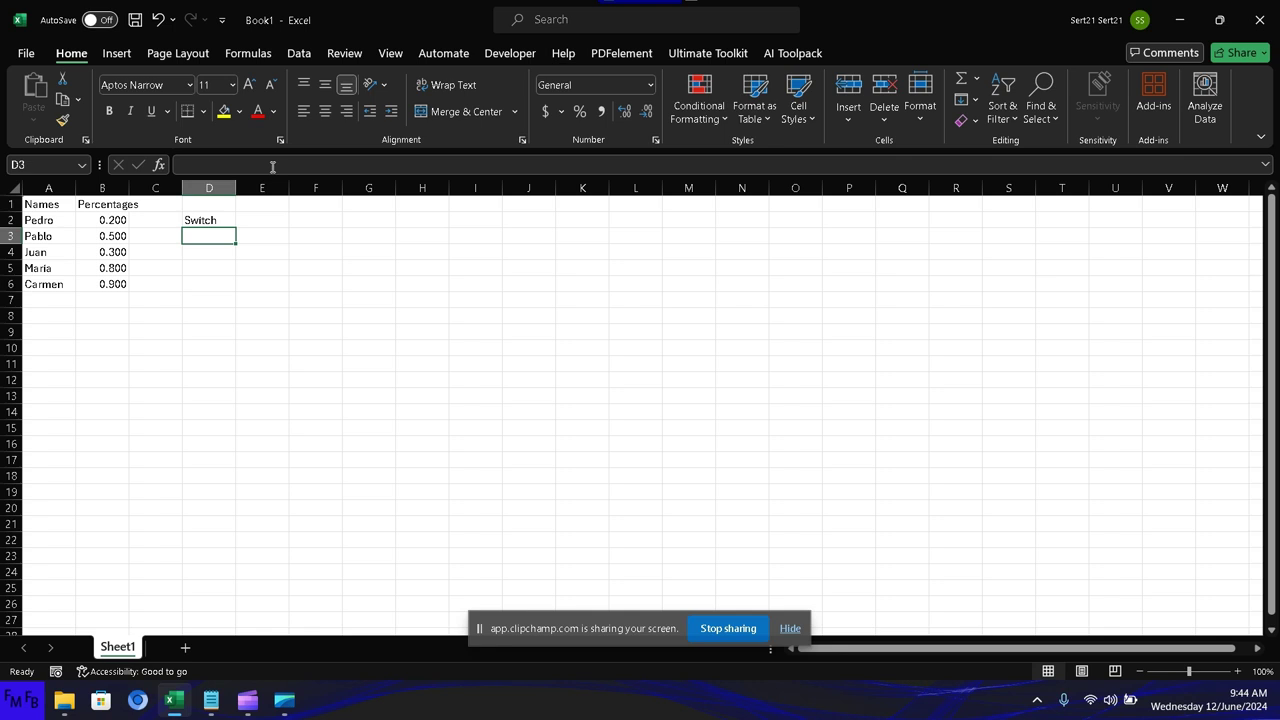
key("Up")
key("Right")
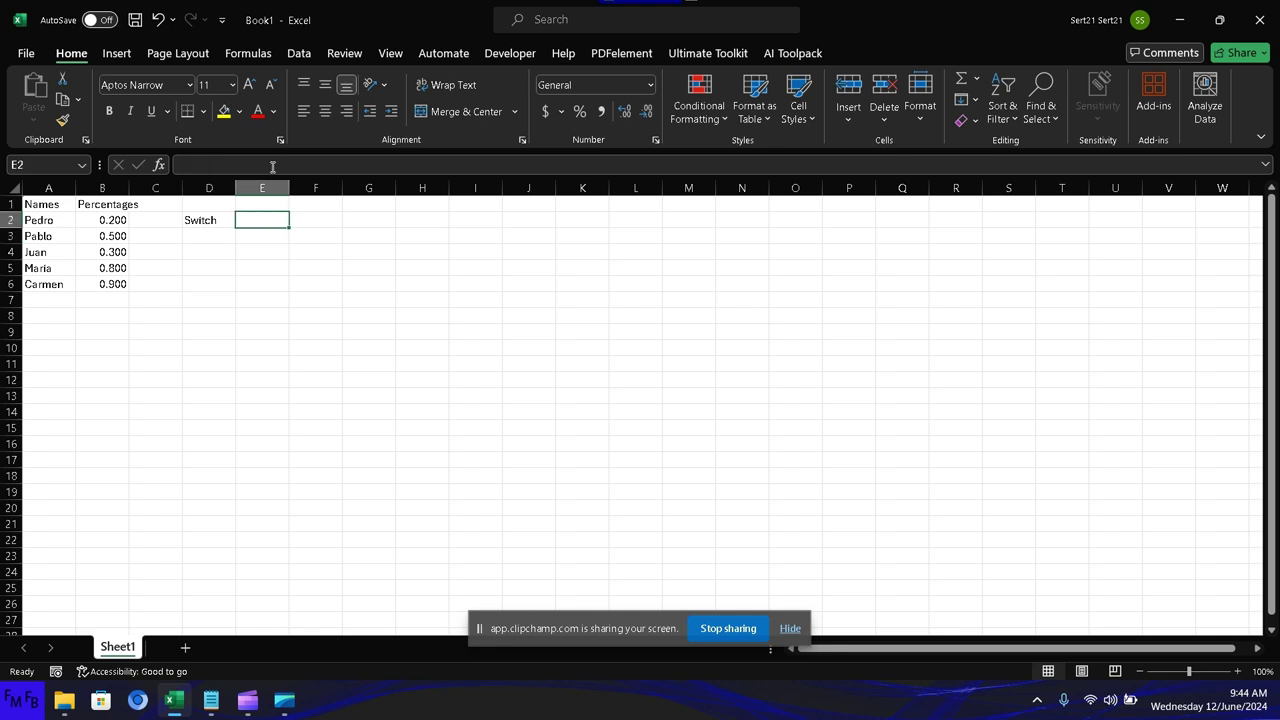
key("Down")
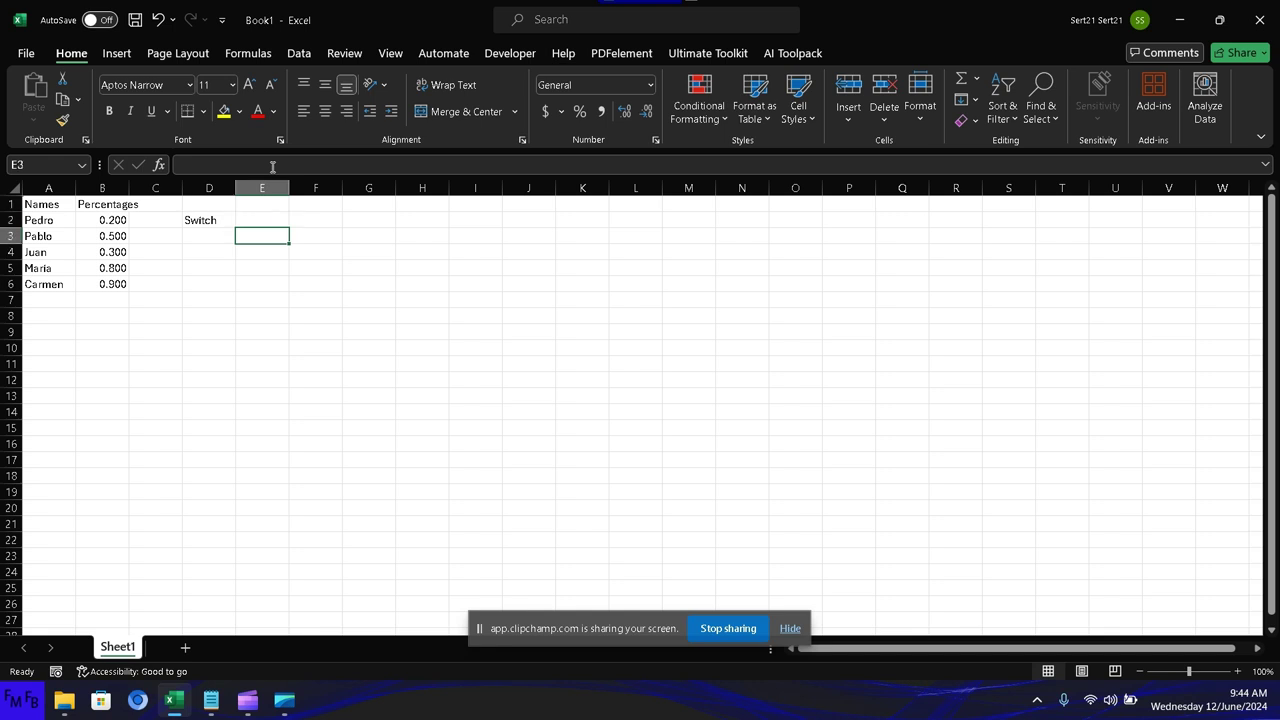
key("Left")
- Enter the labels Type in D3 and Value in D4
type("T")
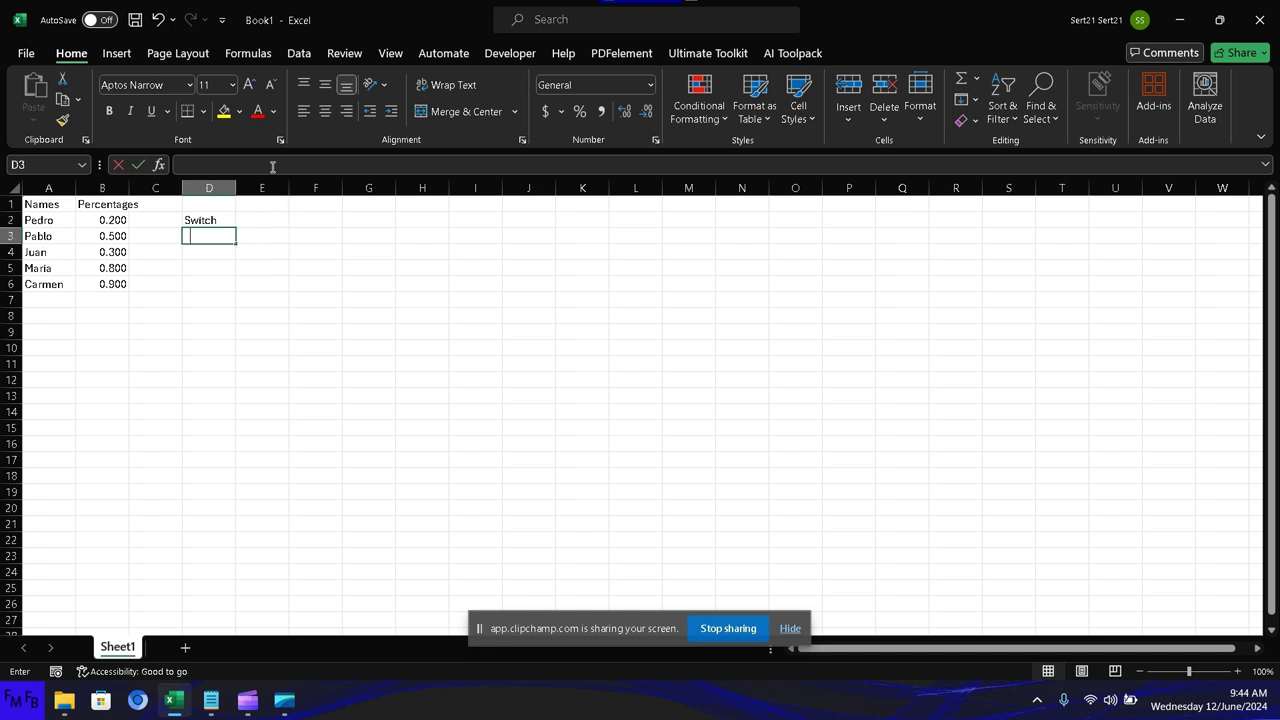
key("BackSpace")
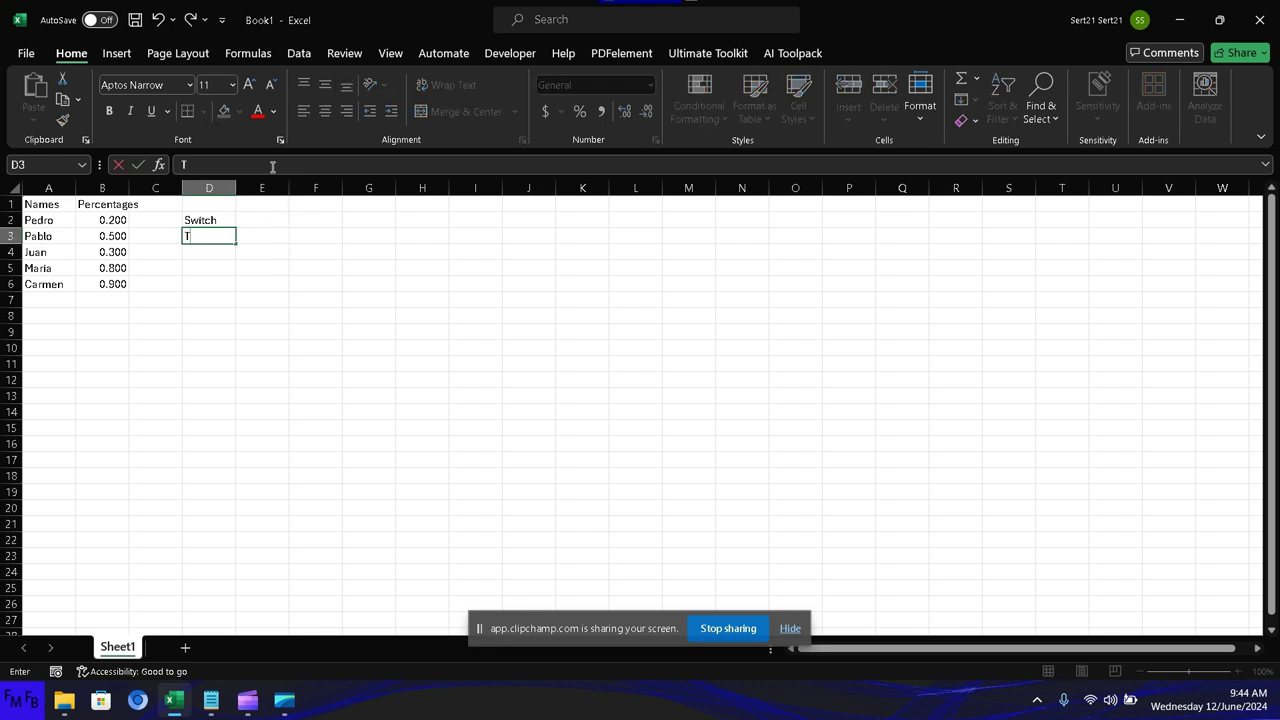
type("ype")
key("Return")
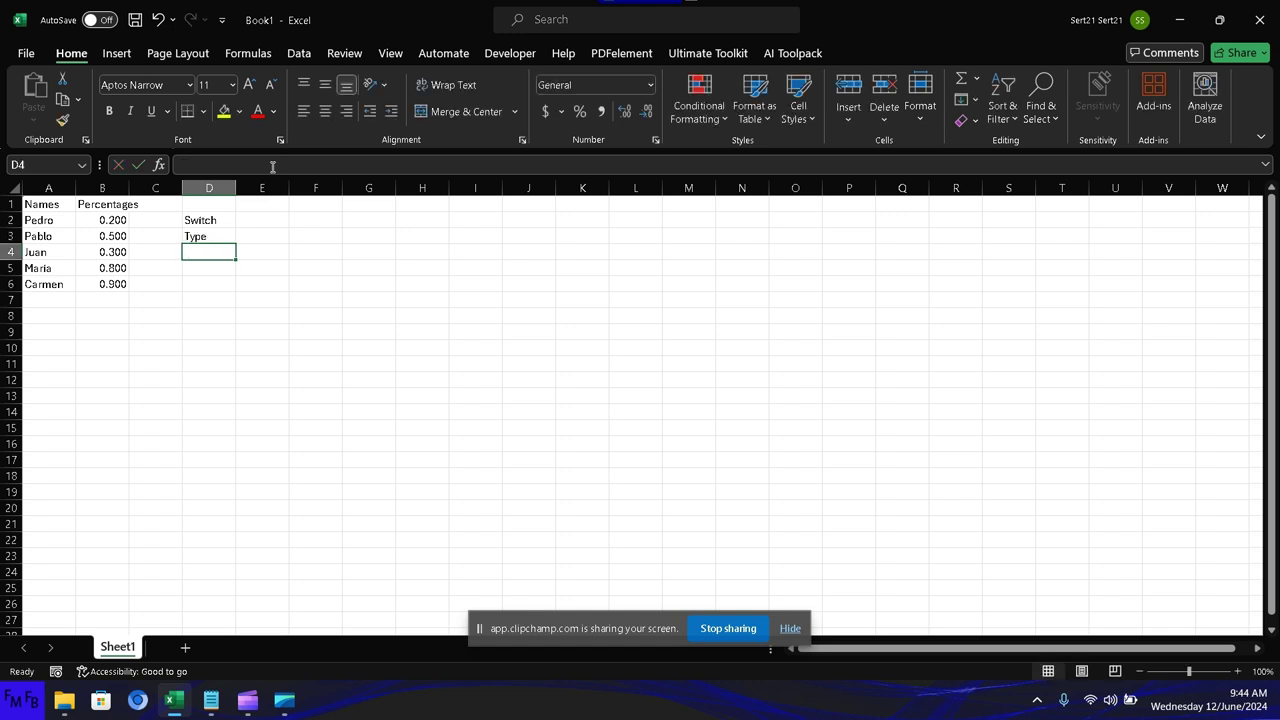
type("V")
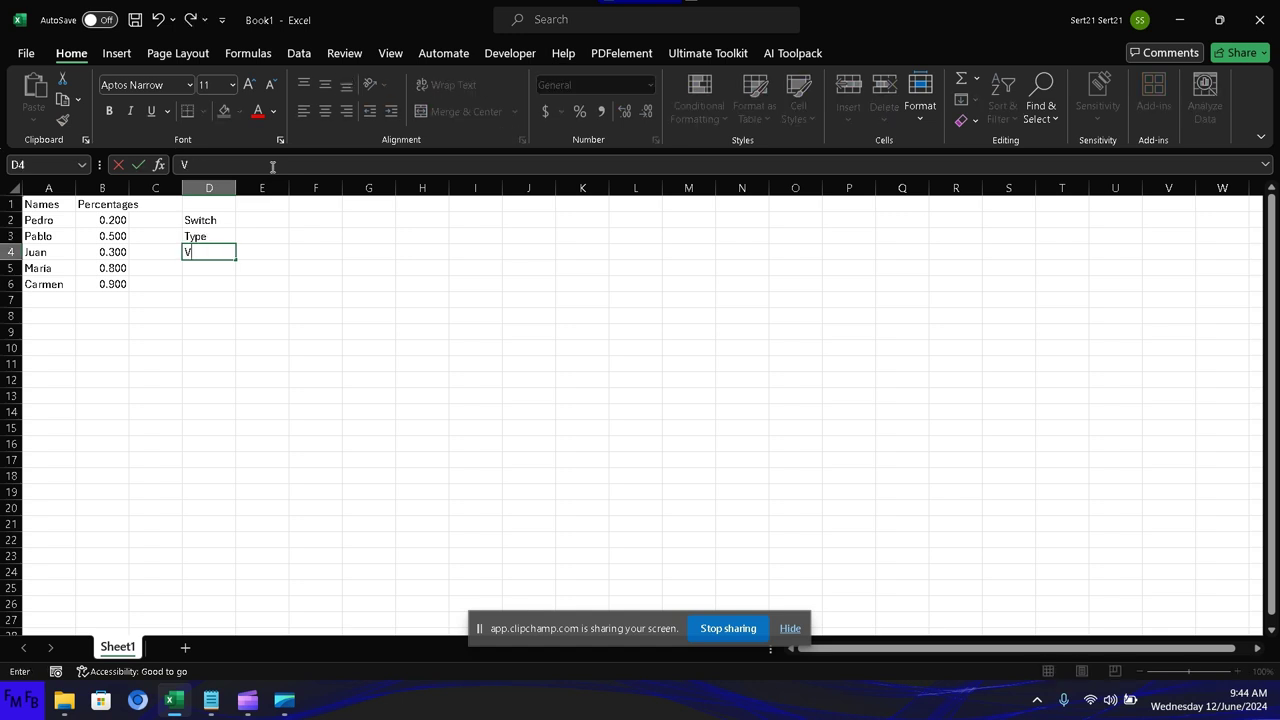
type("alue")
key("Tab")
key("Up")
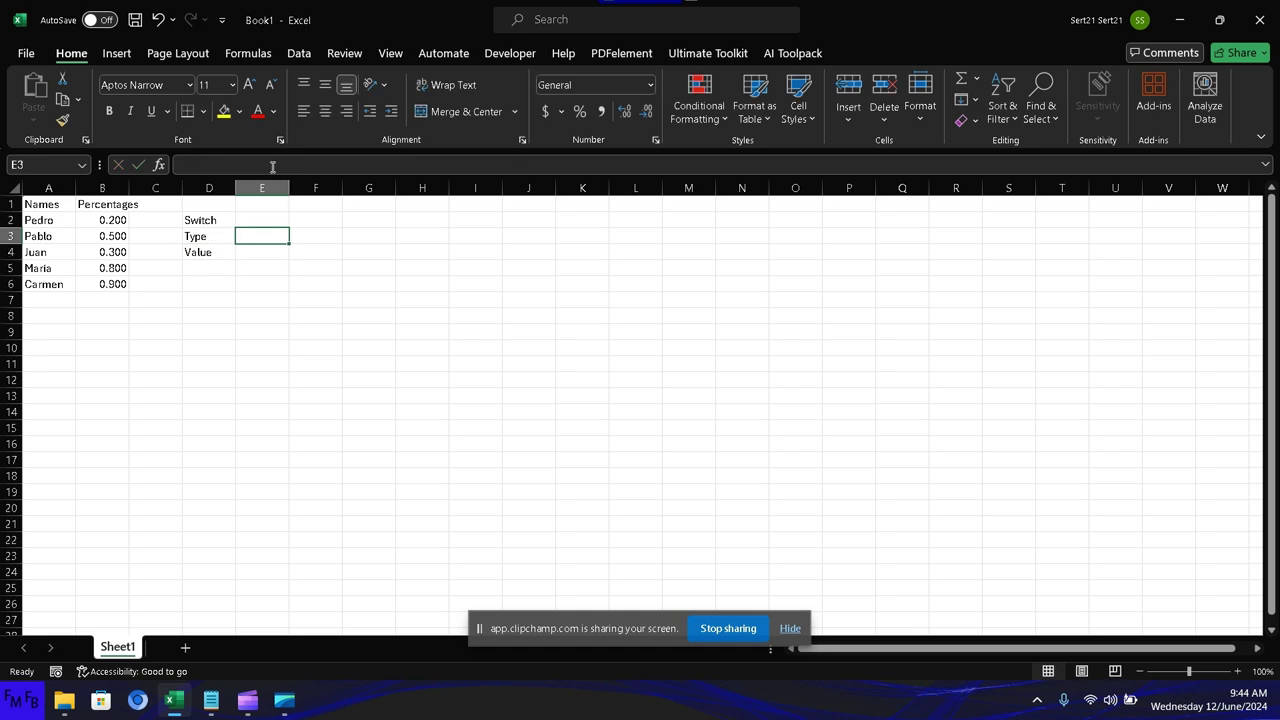
- In E3, enter =CHOOSE(E2,"Top Value","Bottom Value")
type("=")
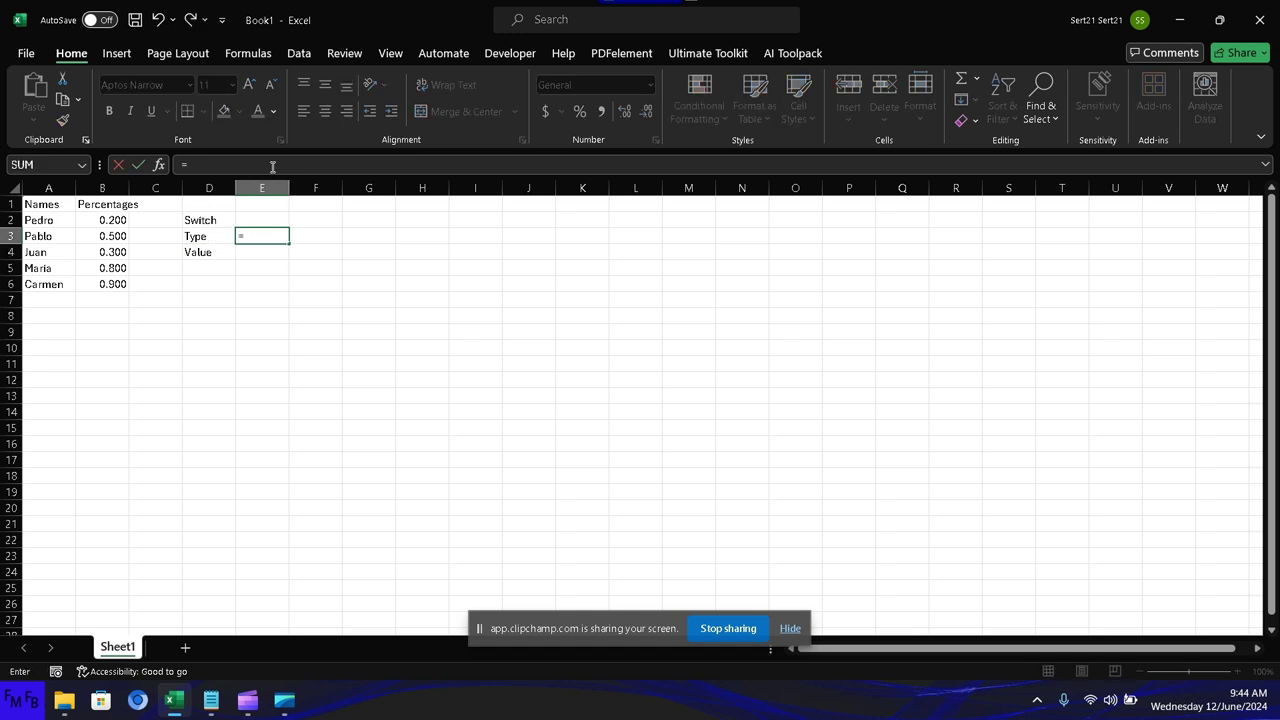
type("choose")
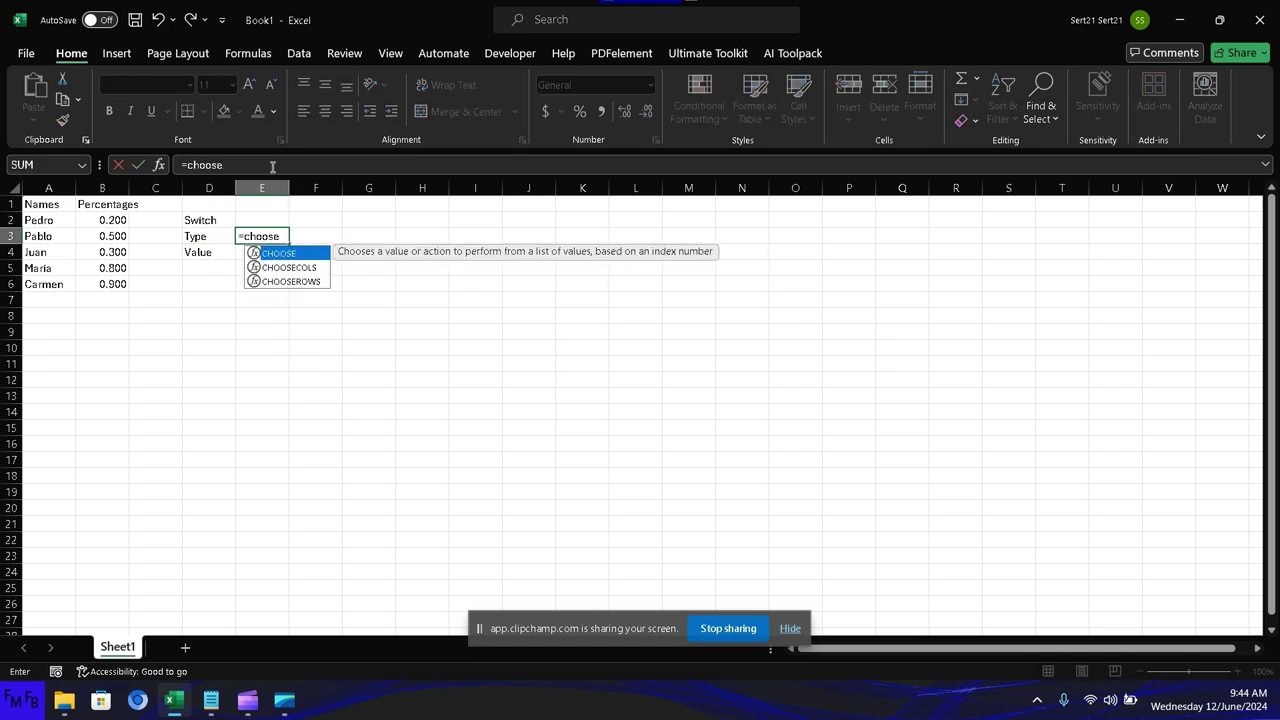
type("(")
key("Up")
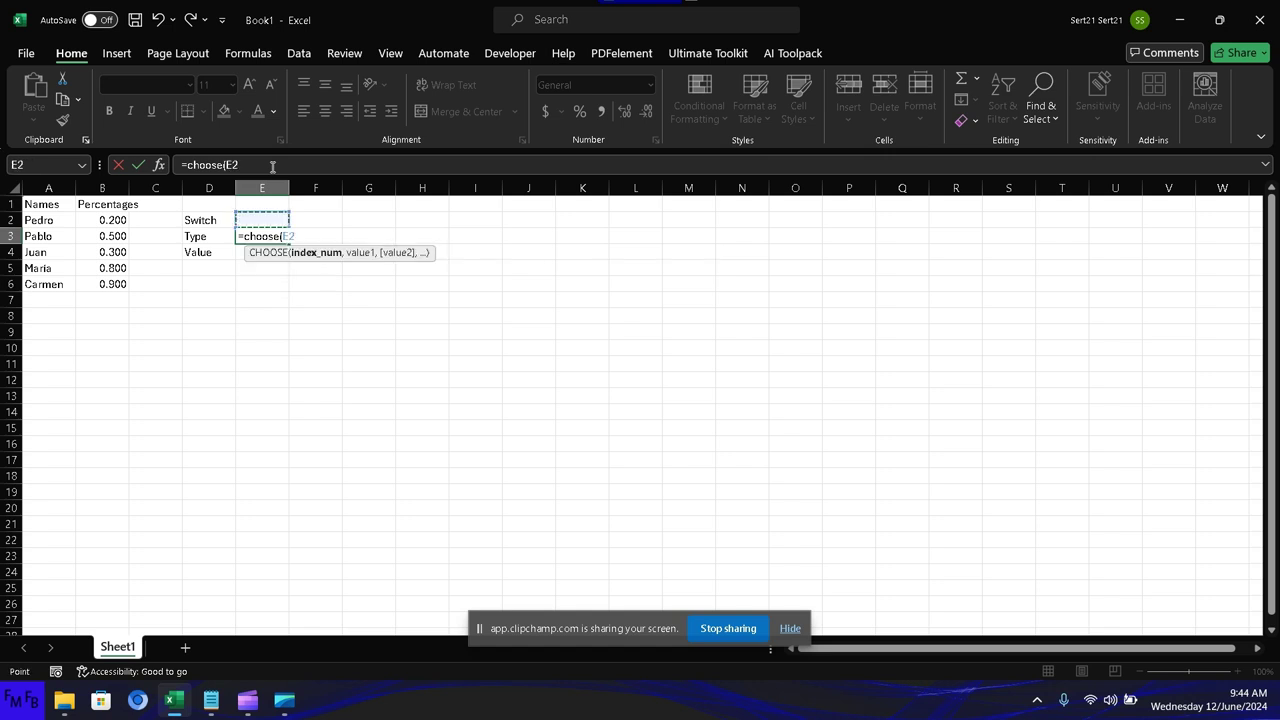
type(",\"\"")
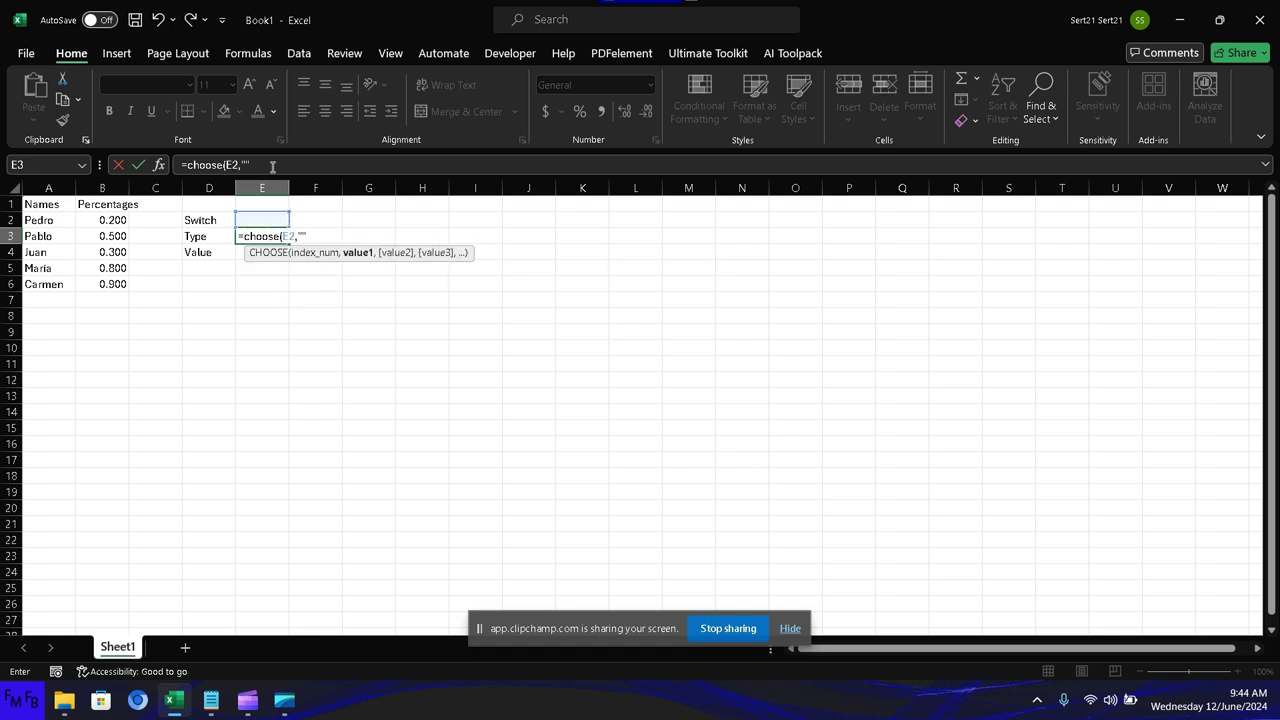
key("Left")
key("Right")
key("F2")
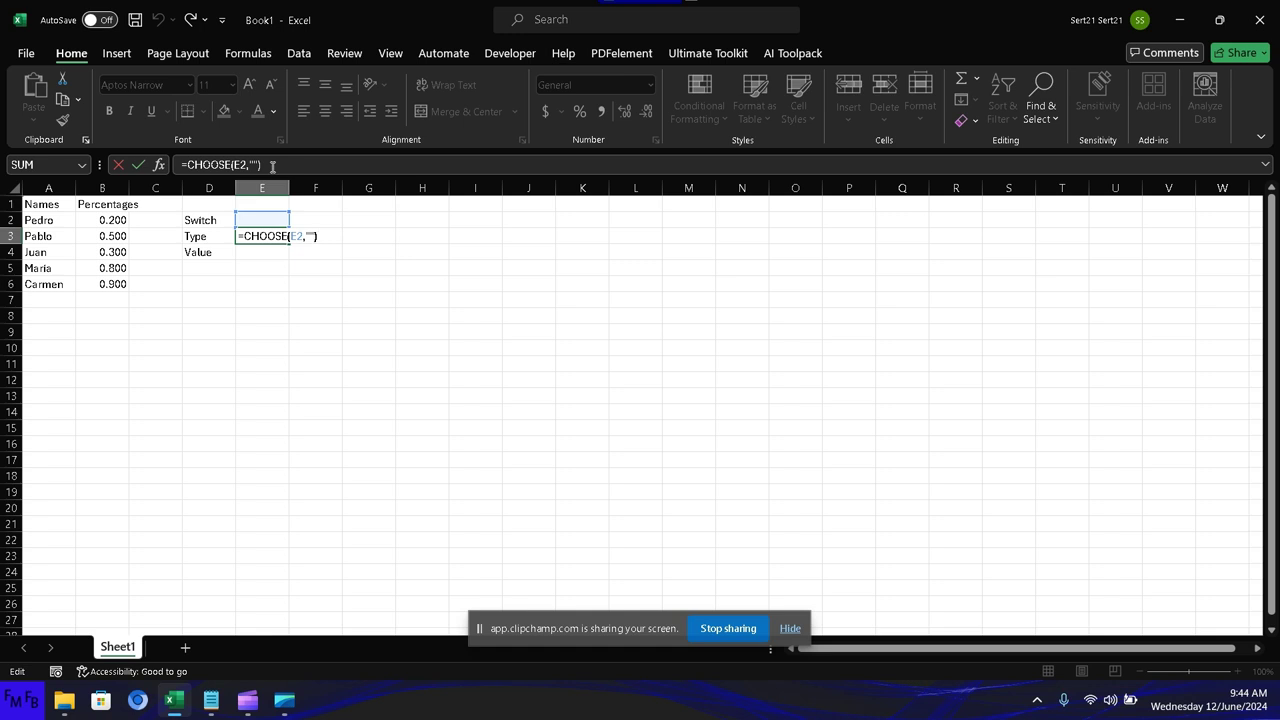
type("T")
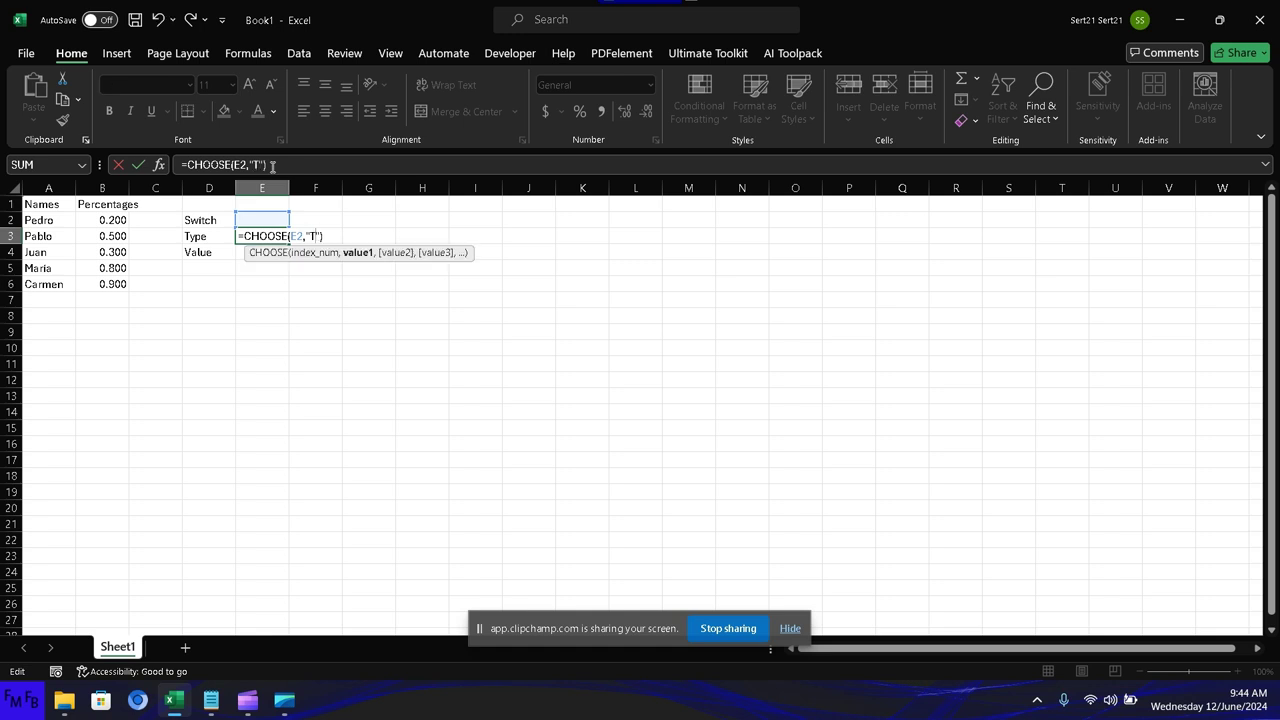
type("op Value\"")
type(",")
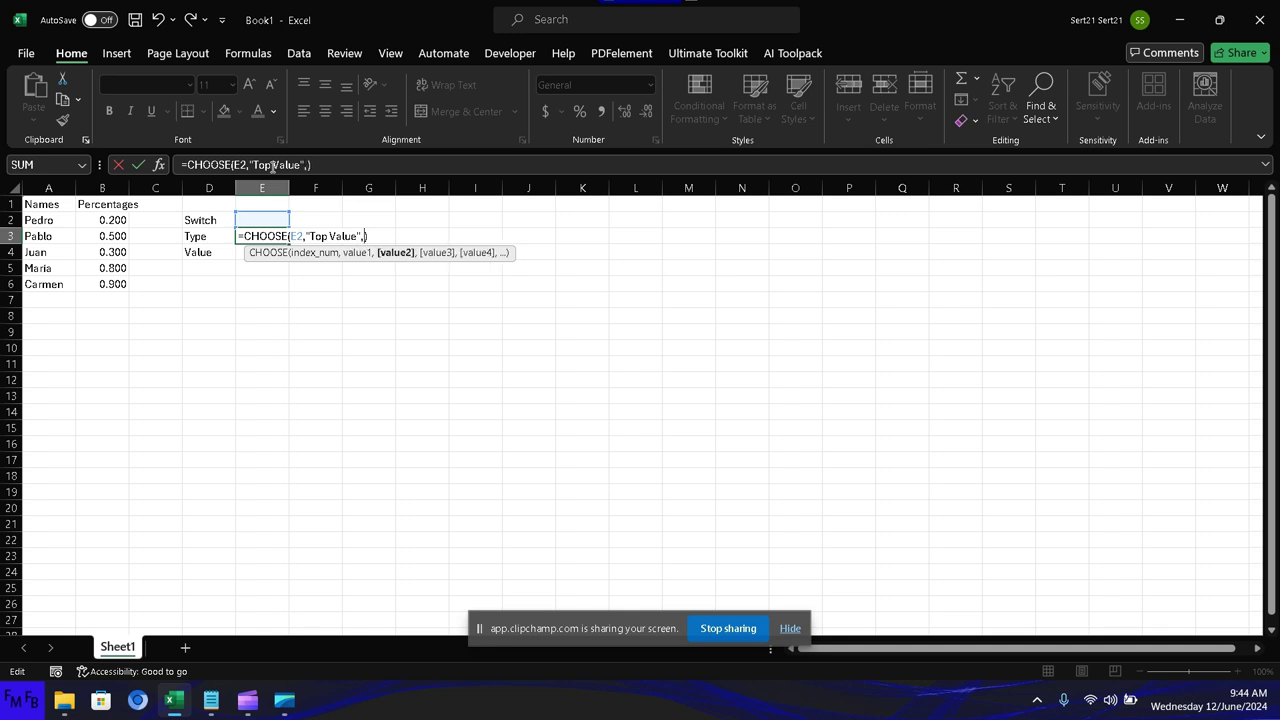
type("\"\"")
type("Bottom ")
type("Value")
key("End")
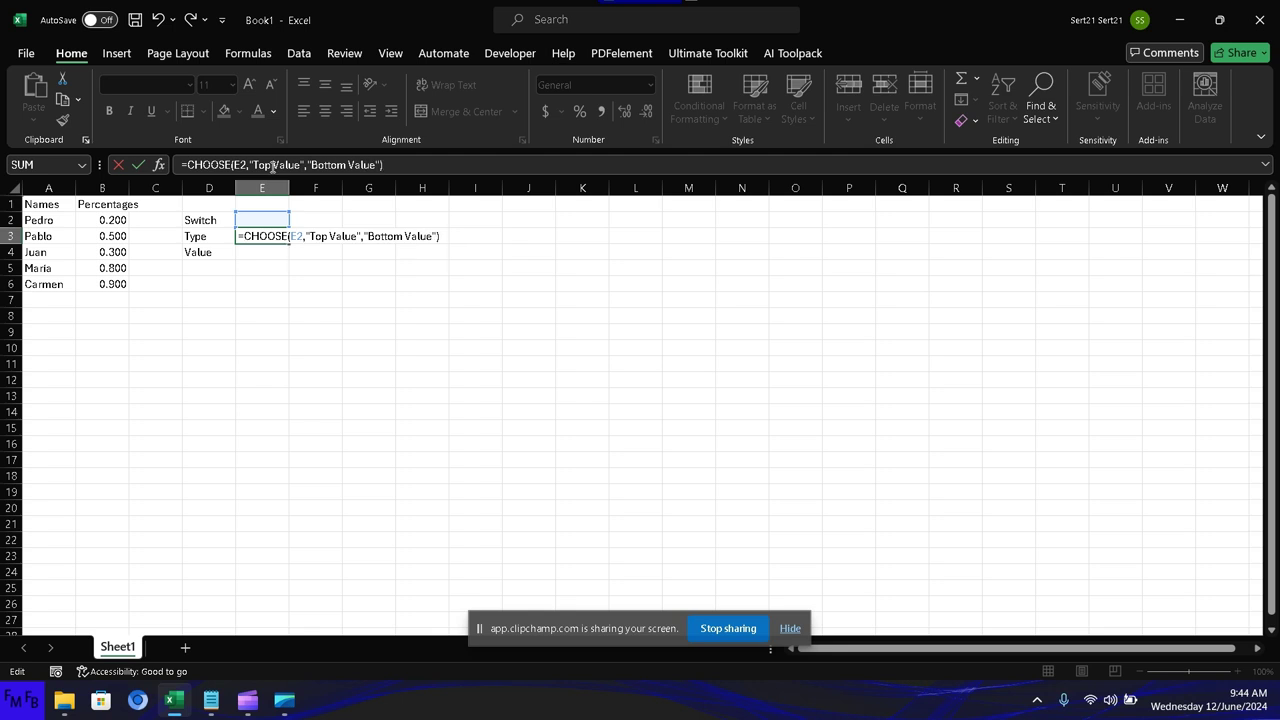
key("Return")
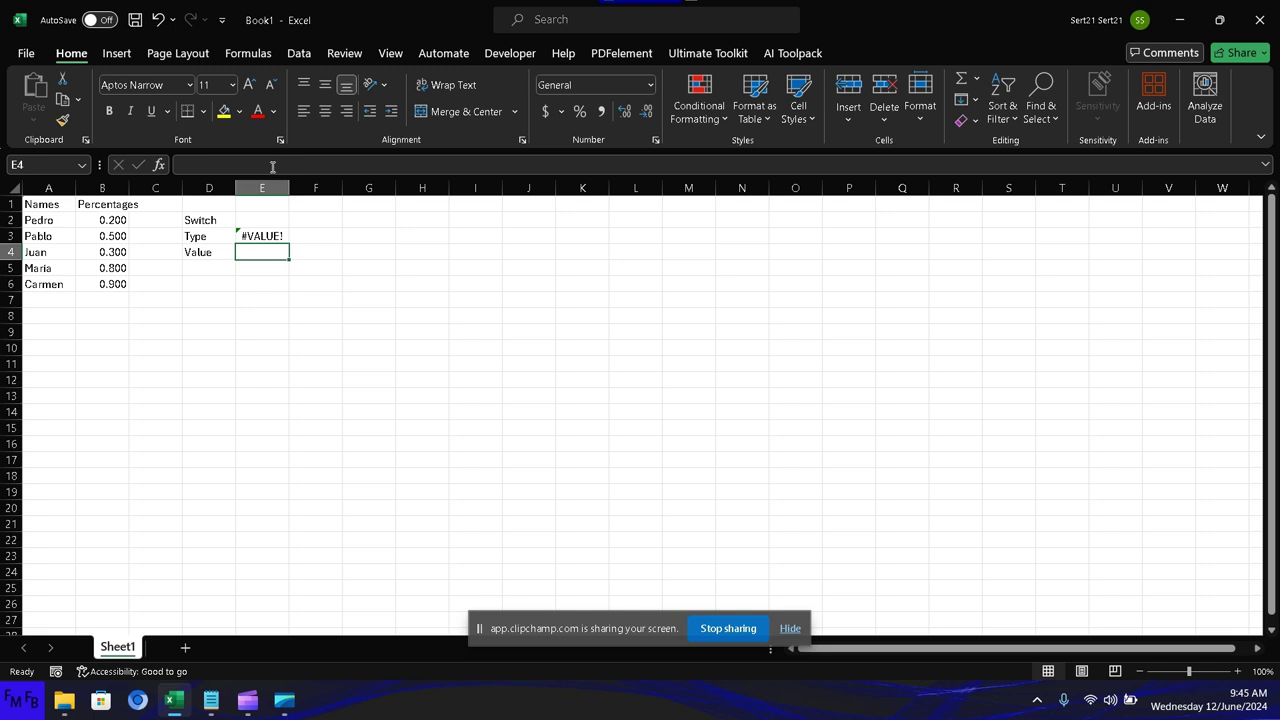
- Make a false start on a CHOOSE entry in E4 and return to E4
type("choose")
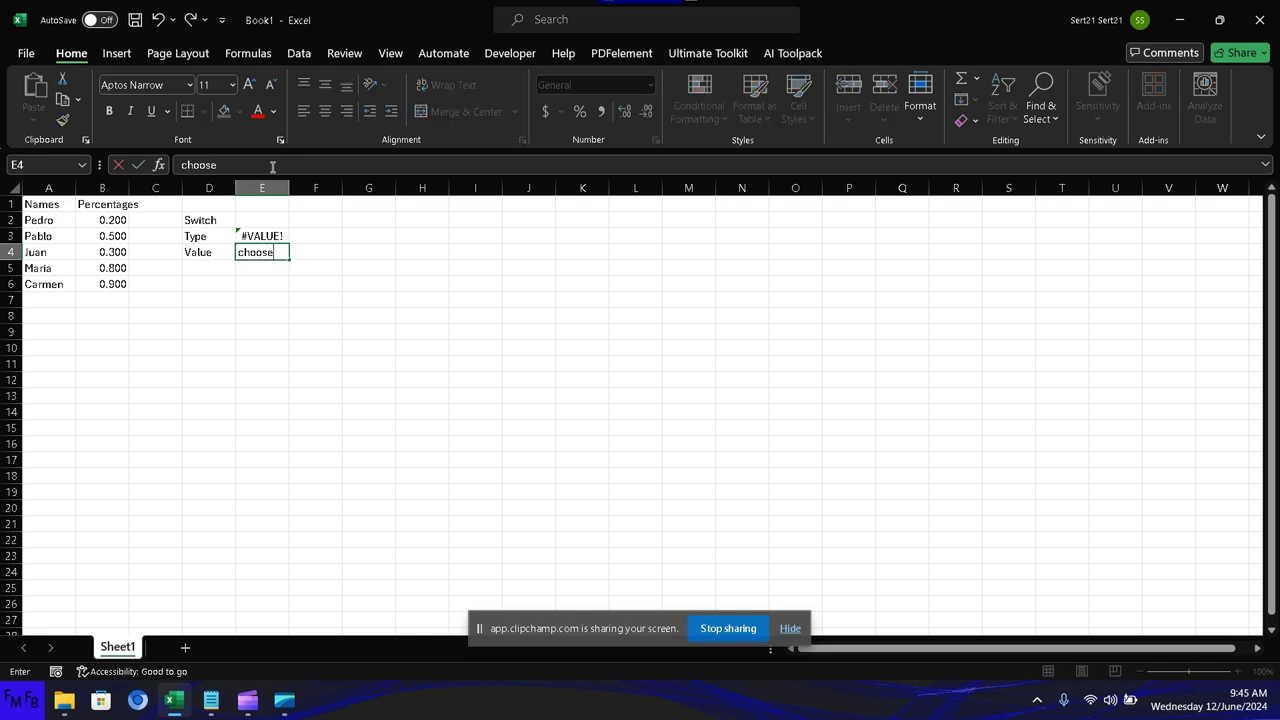
type("()")
key("Left")
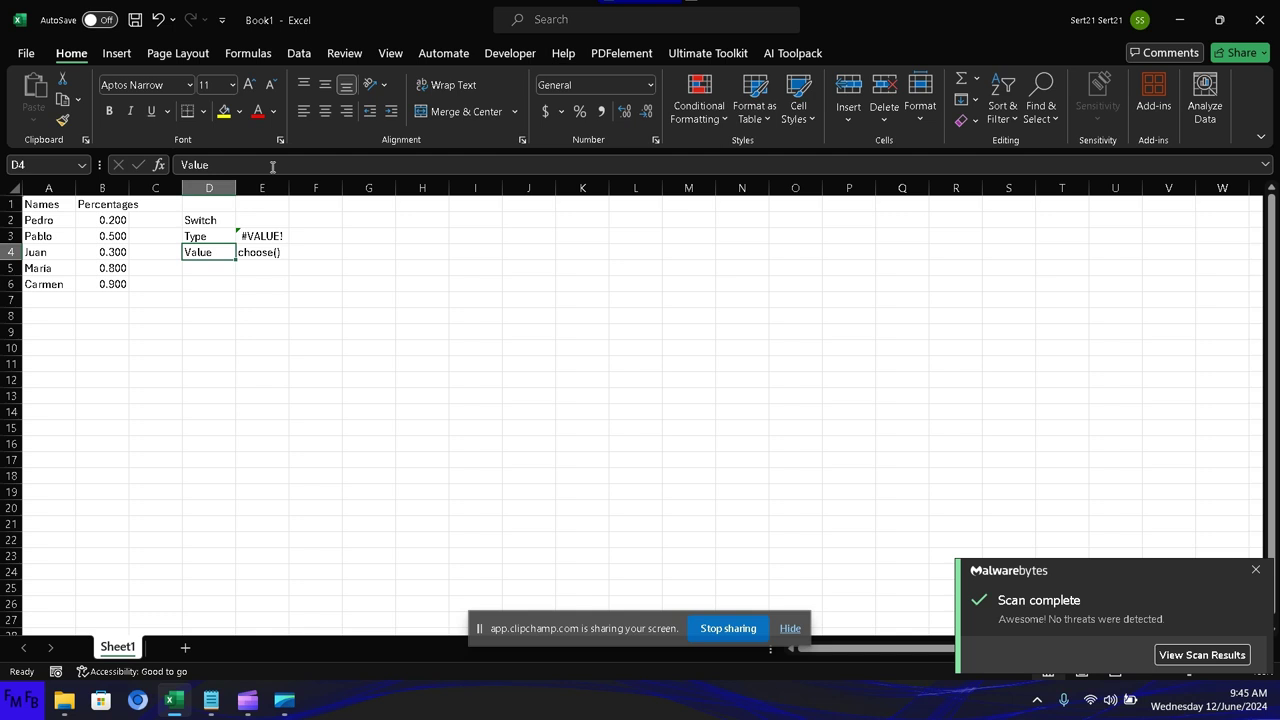
key("F2")
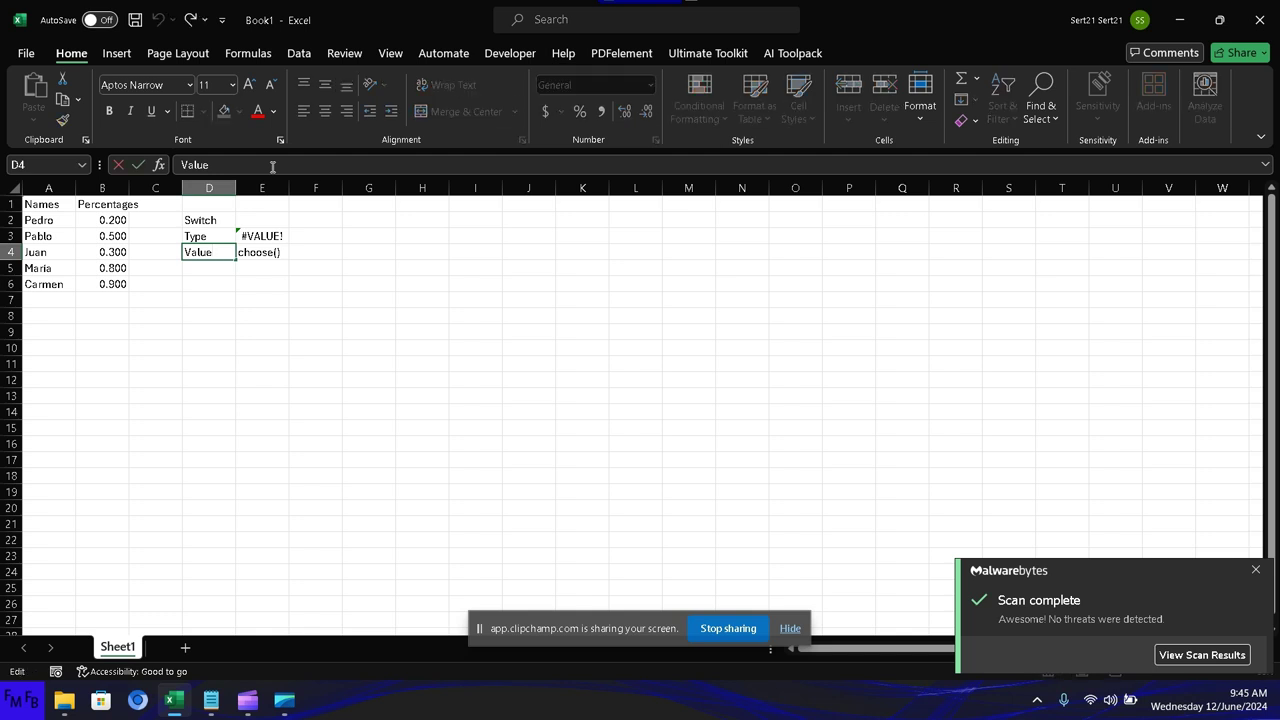
key("Tab")
- Type =choose(E2,large(B2:B6), in E4, pointing at E2 and B2:B6 with arrows
type("=ch")
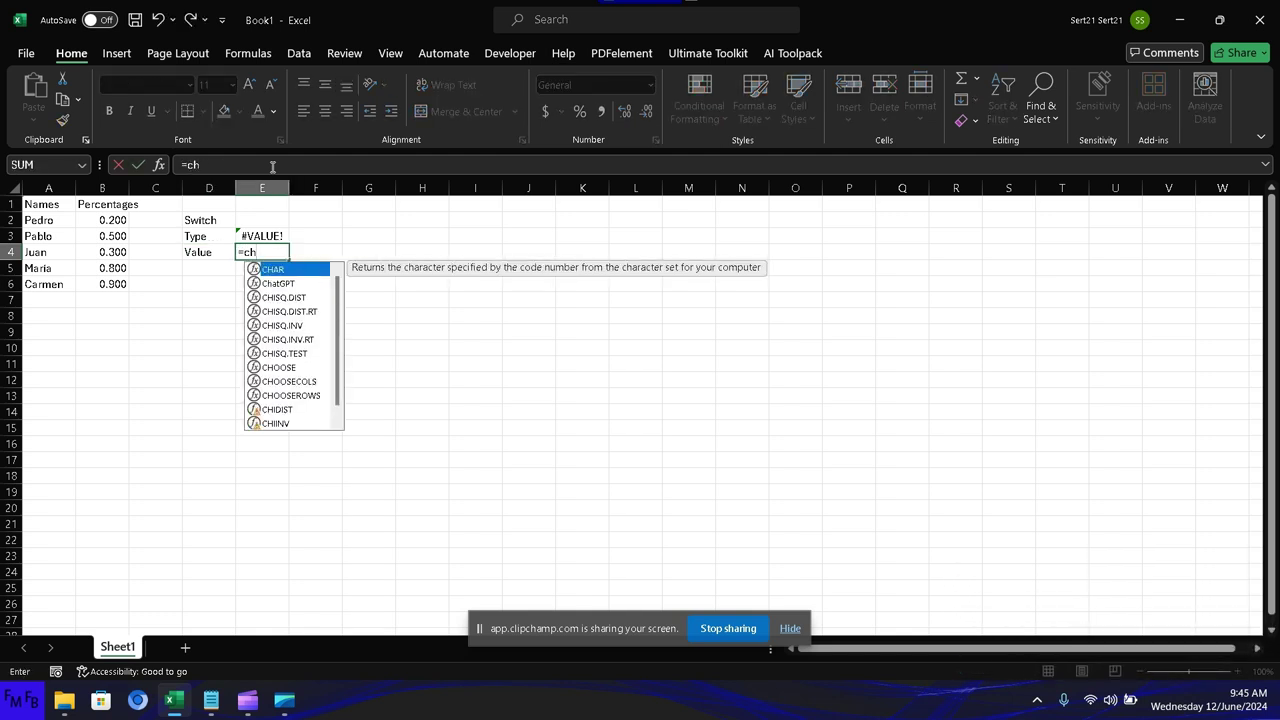
type("oose()")
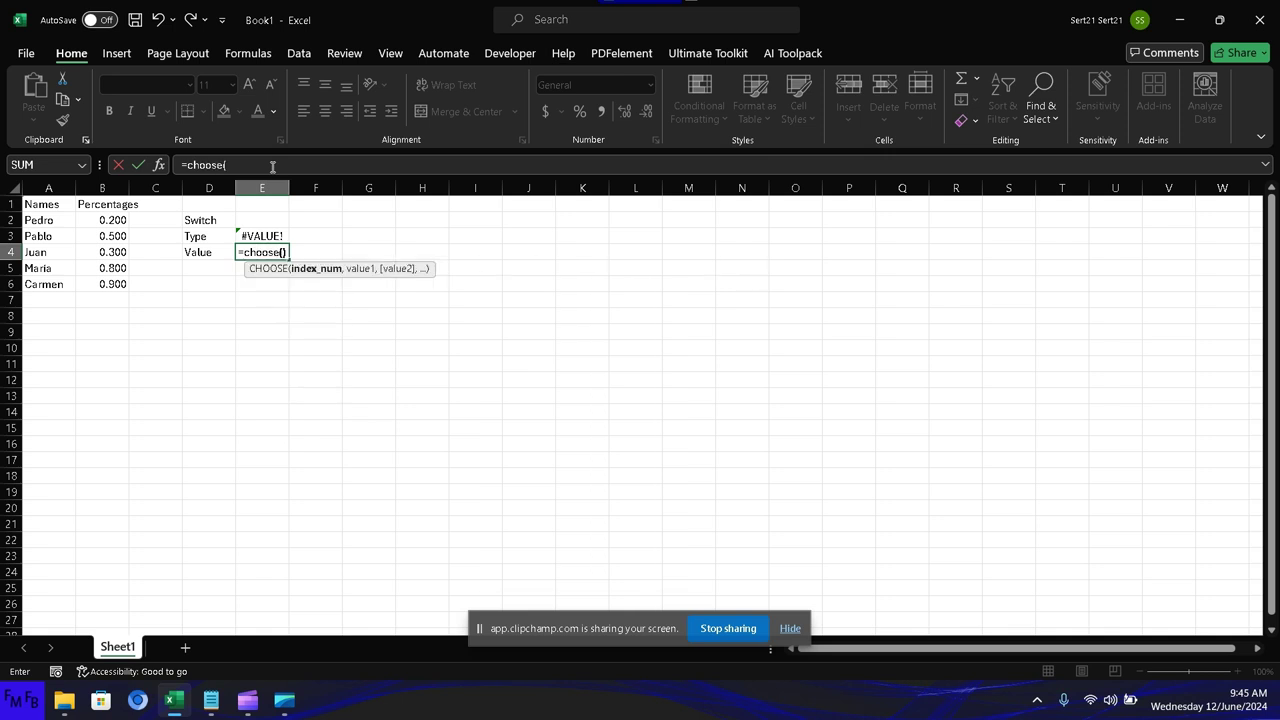
key("Up")
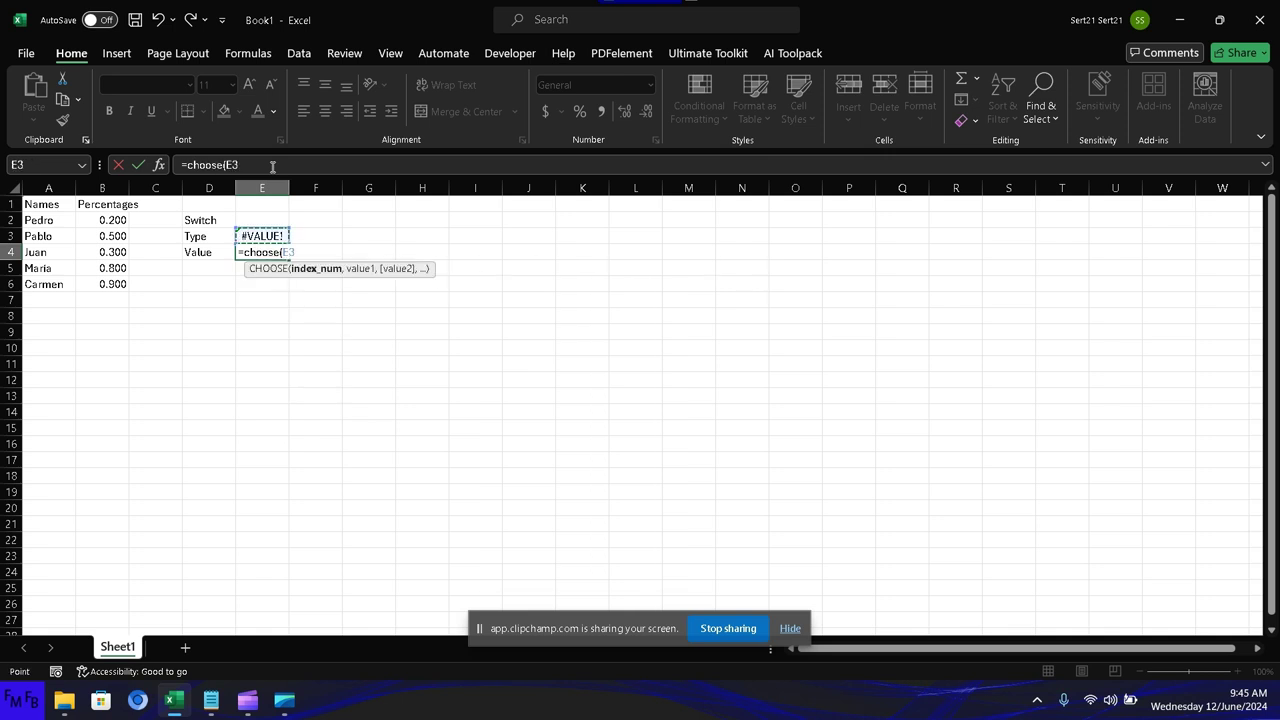
key("Up")
type(",")
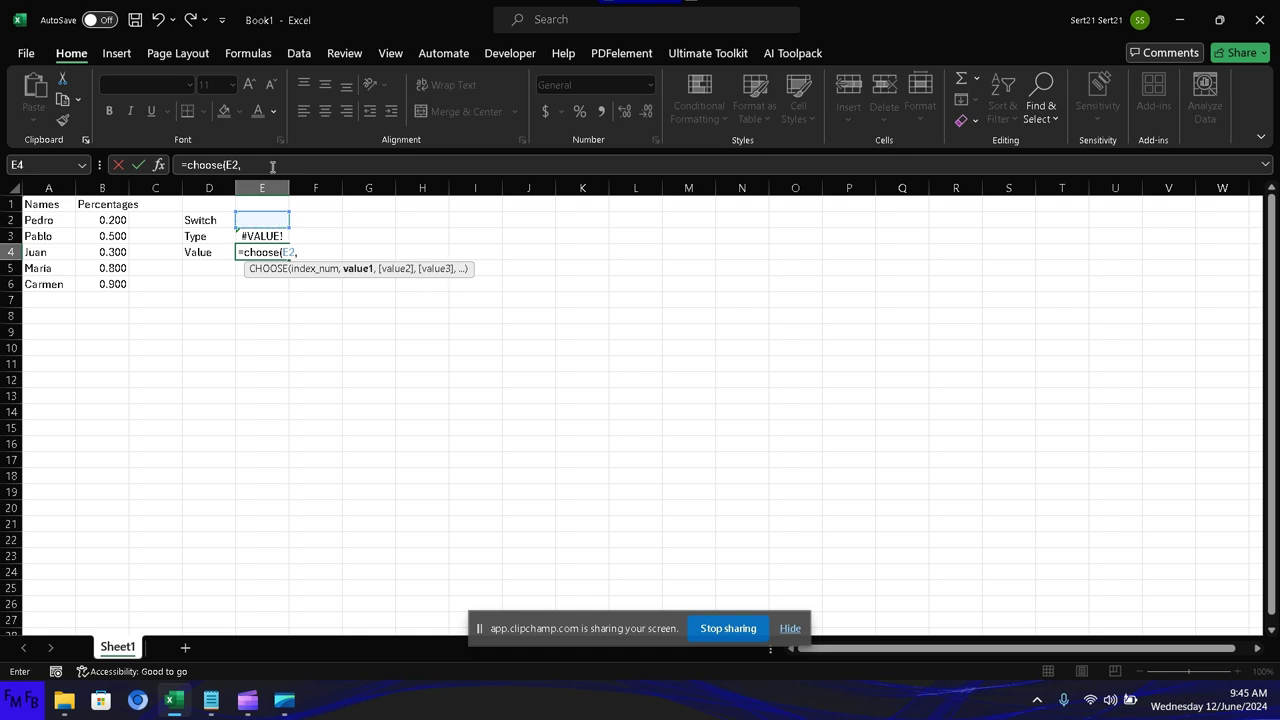
type("large")
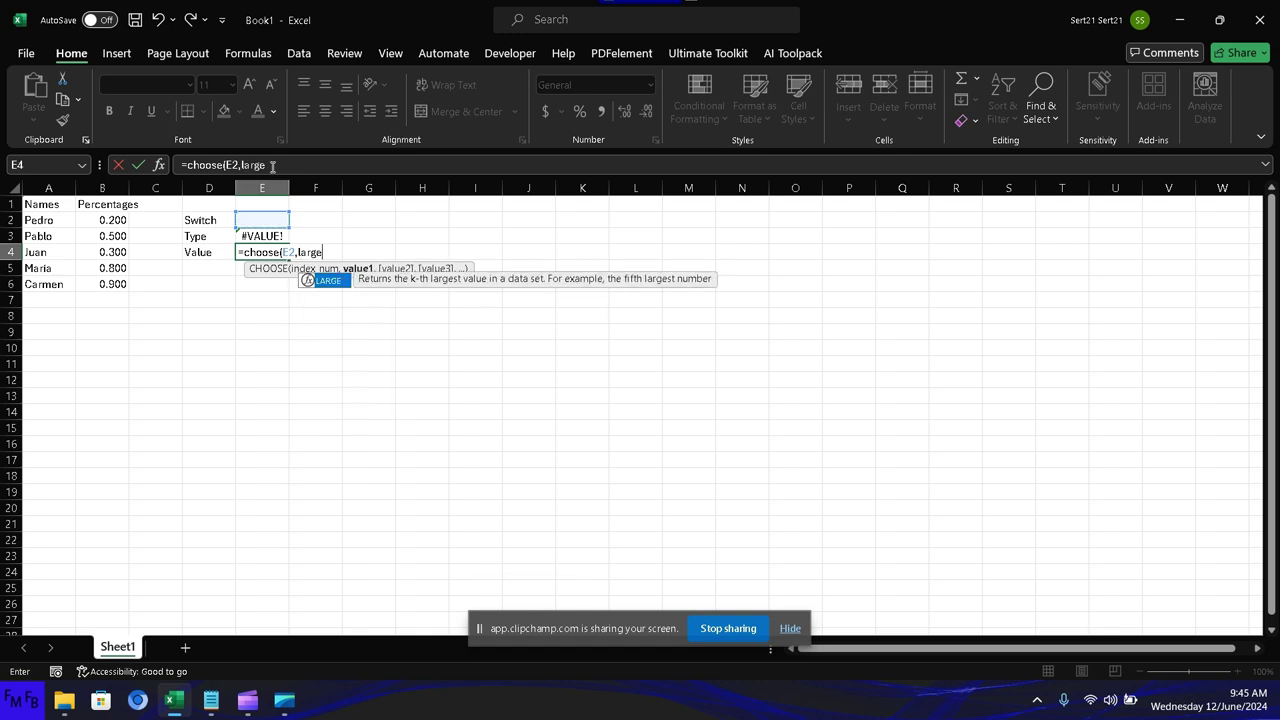
type("(")
key("Left")
key("Left")
key("Left")
key("Up")
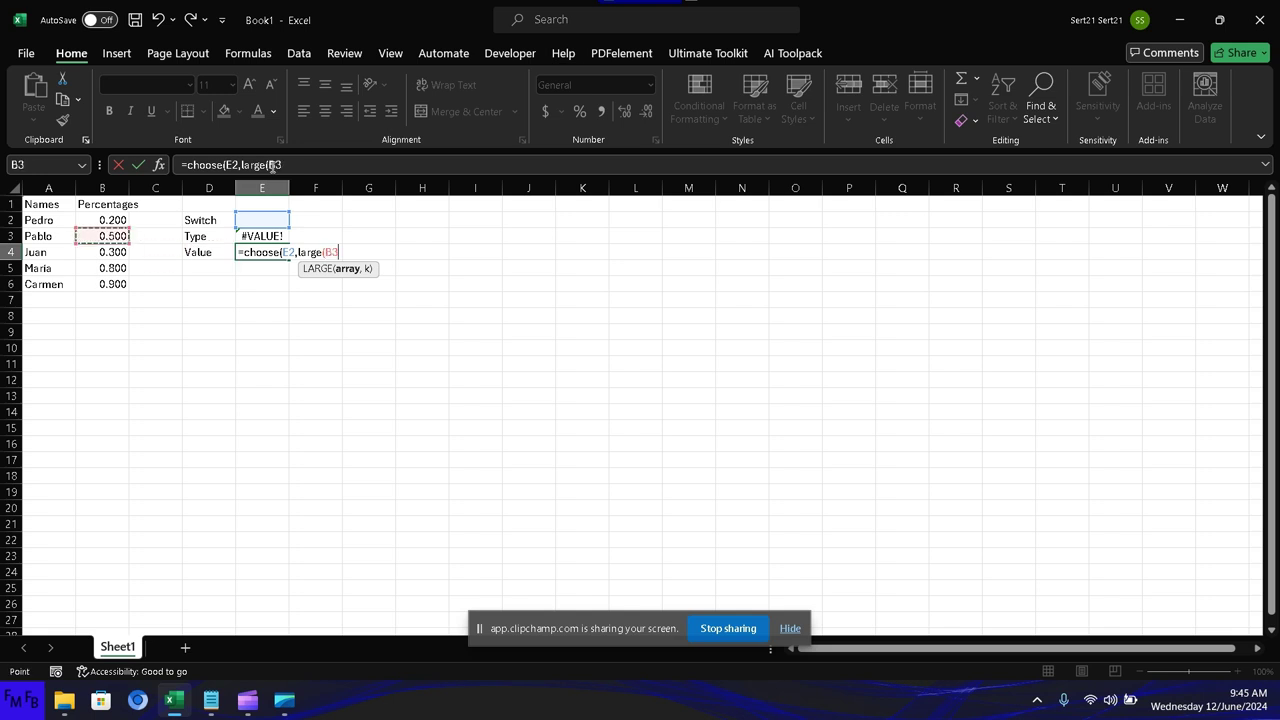
key("Up")
key("shift+Down")
key("shift+Down")
key("shift+Down")
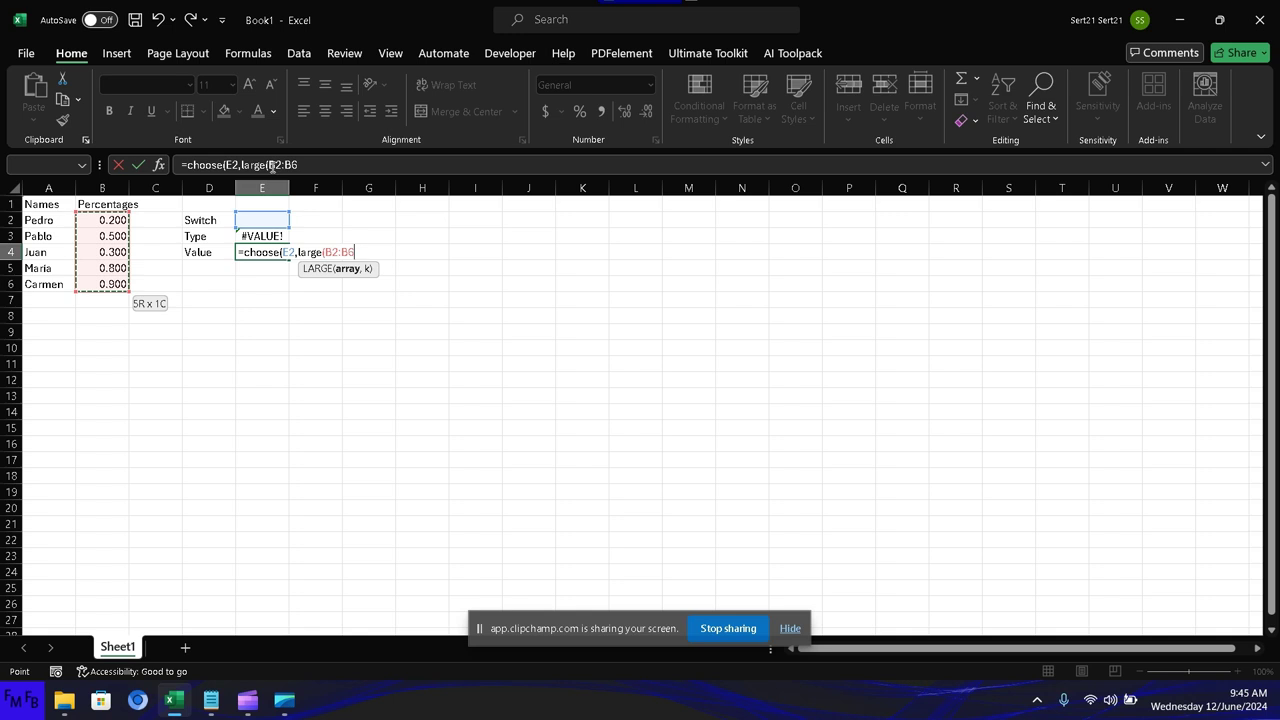
type("),")
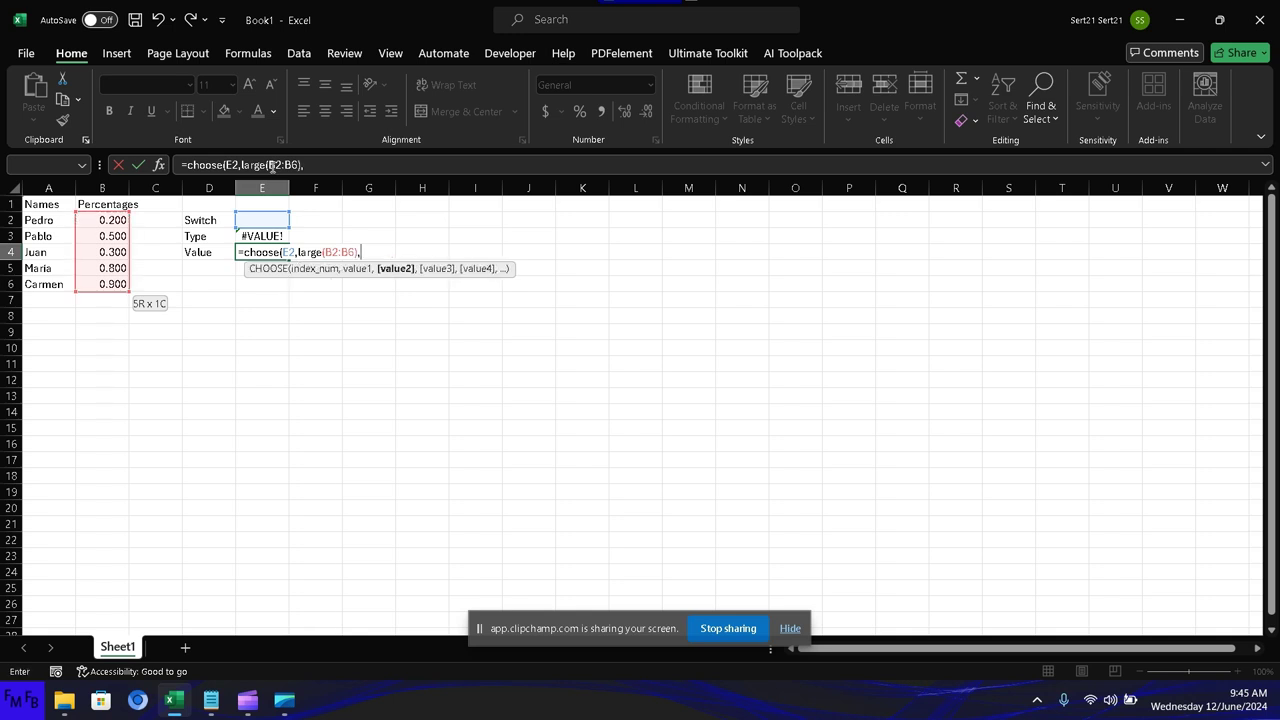
type("small()")
- Add small(B2:B6) as E4's second choice and commit, triggering a too-few-arguments warning
key("Return")
key("Return")
key("Right")
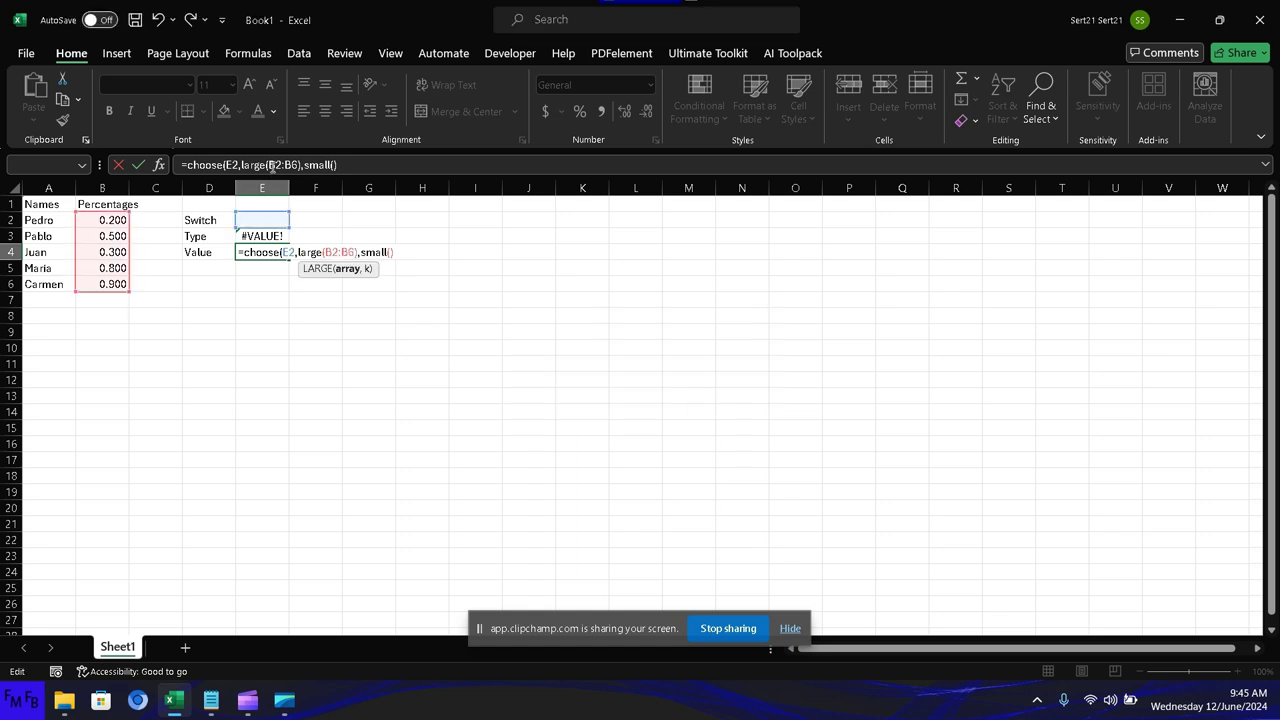
key("Right")
key("Right")
key("Right")
key("Right")
key("Right")
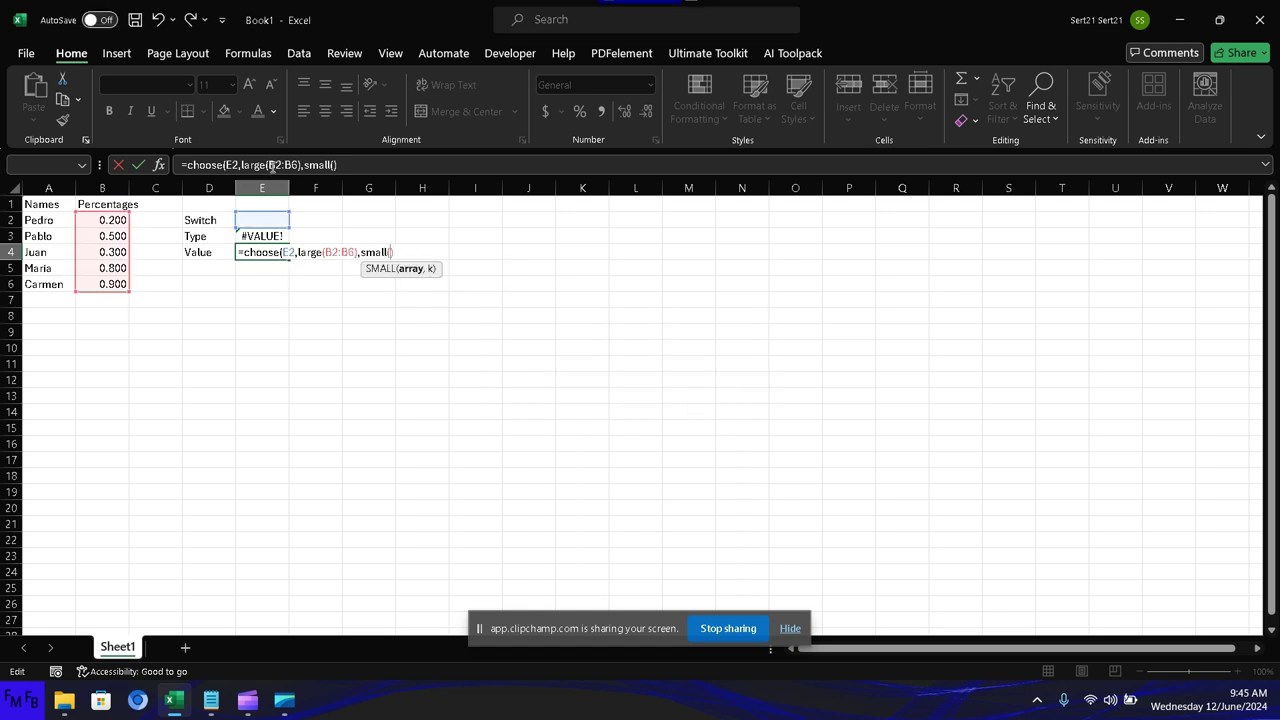
key("F2")
key("Left")
key("Left")
key("Left")
key("Up")
key("Up")
key("shift+Down")
key("shift+Down")
key("shift+Down")
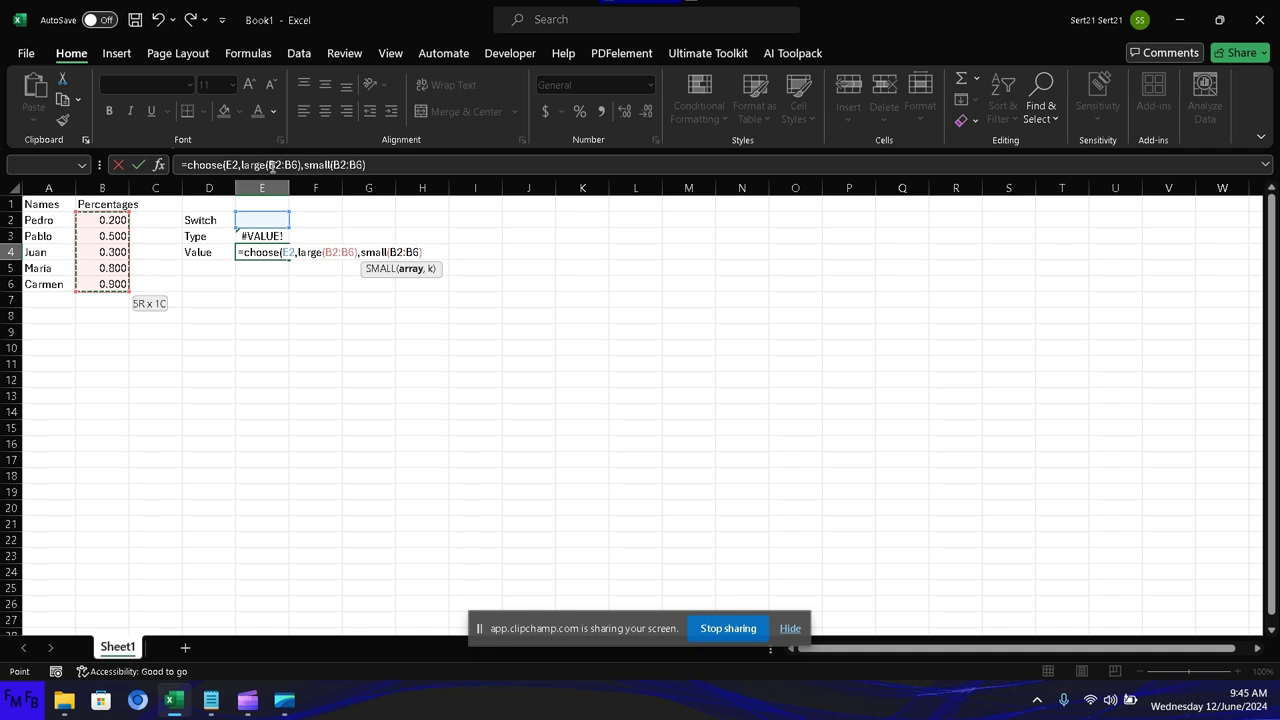
type(")")
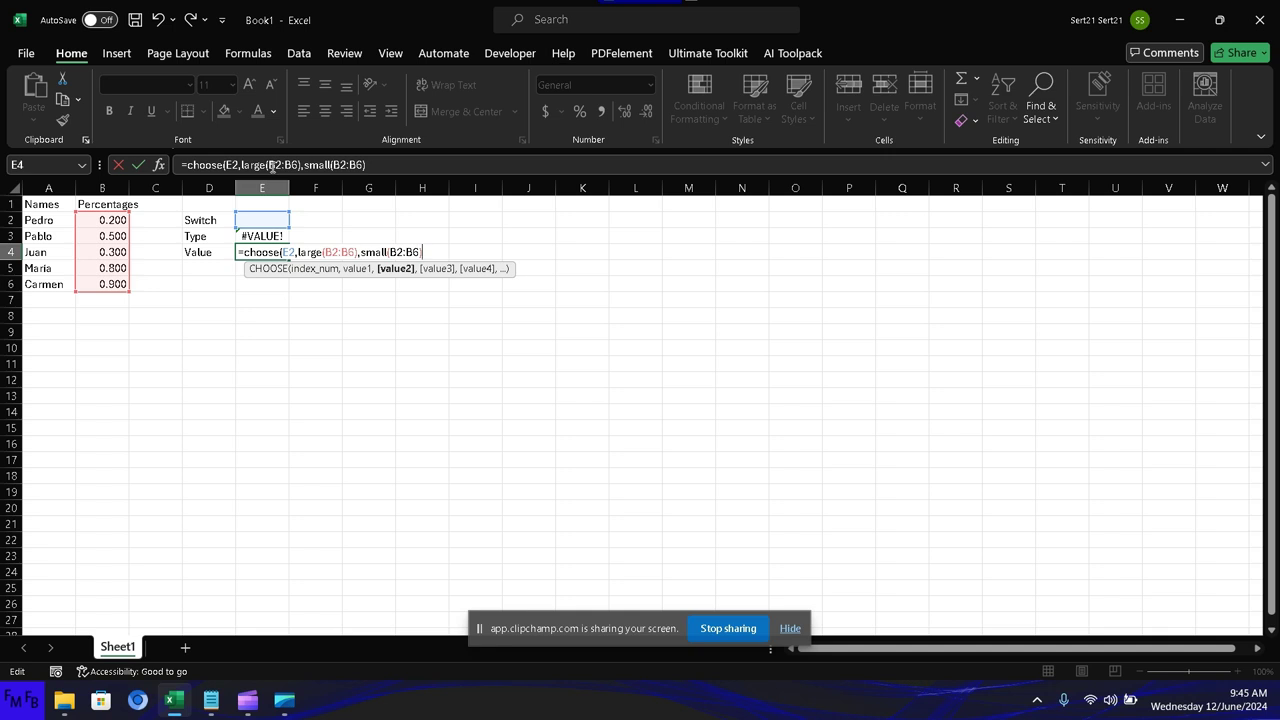
type(")")
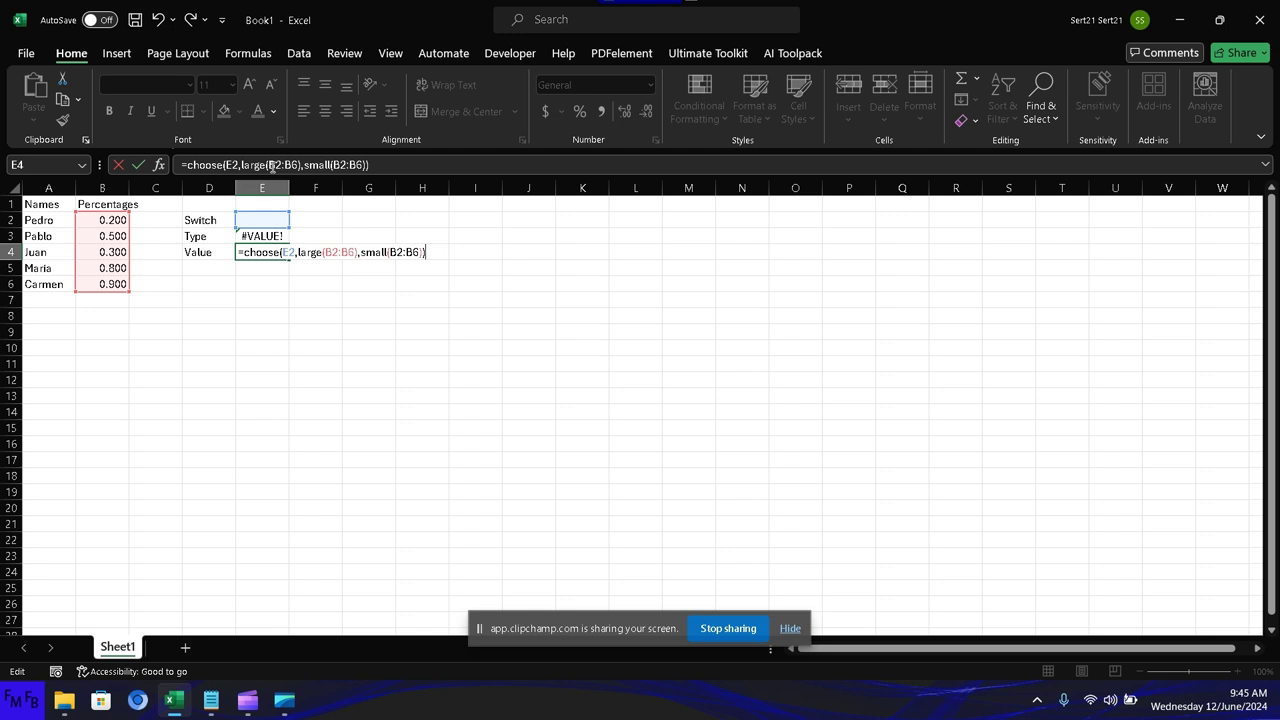
key("Return")
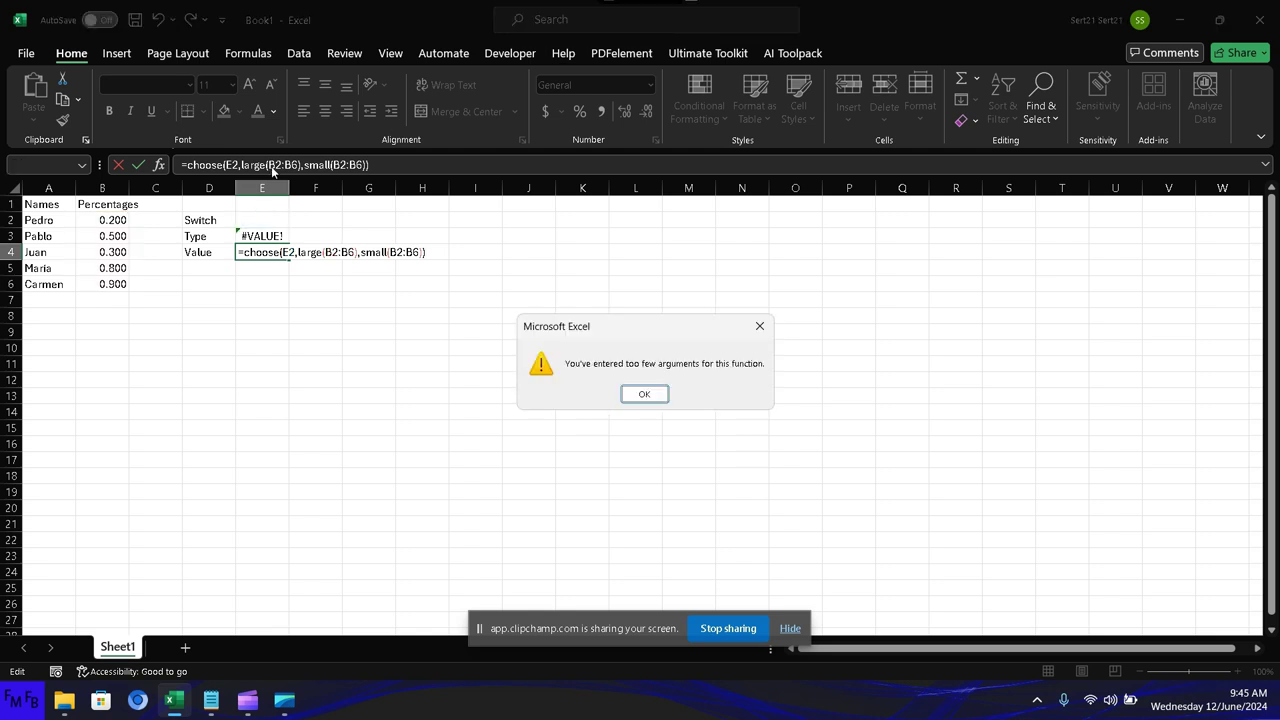
- Dismiss the warning and add ,1 to both LARGE and SMALL in E4's formula
key("Return")
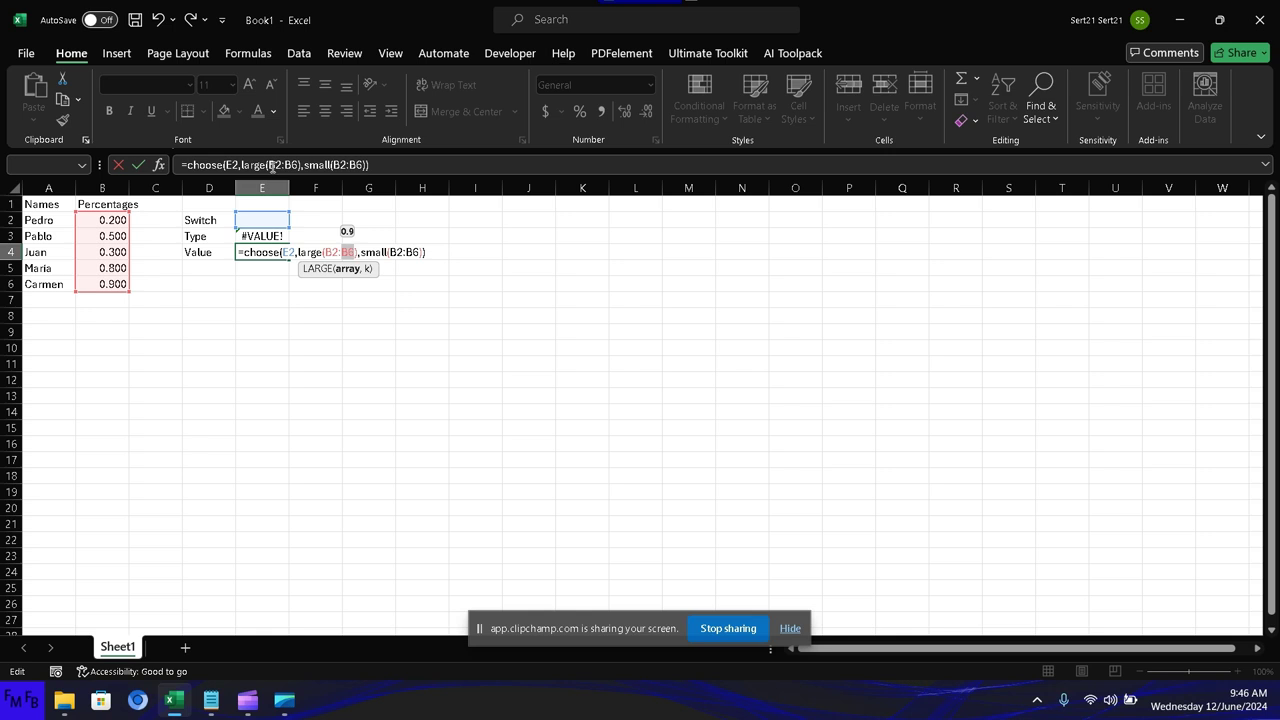
key("Right")
type(",1")
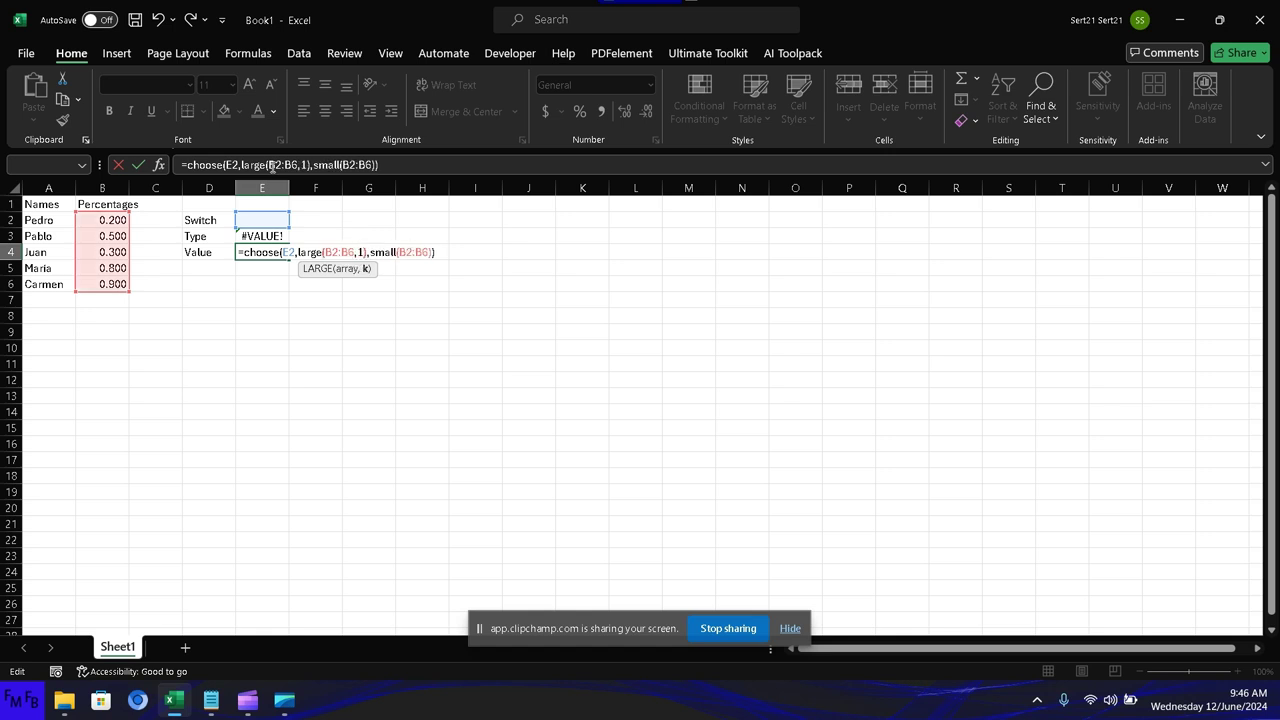
type(")")
key("Right")
key("Right")
key("Right")
key("Right")
key("Right")
key("Right")
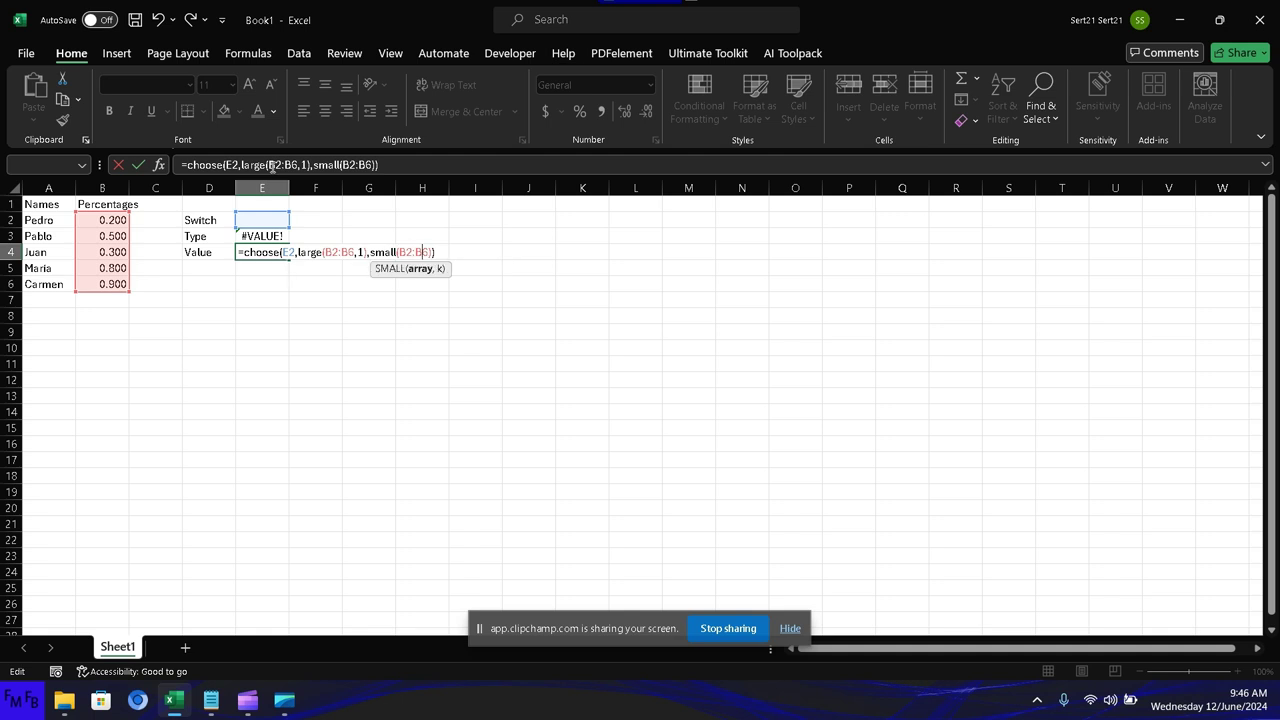
key("Right")
key("Right")
key("Left")
type(",1")
key("Return")
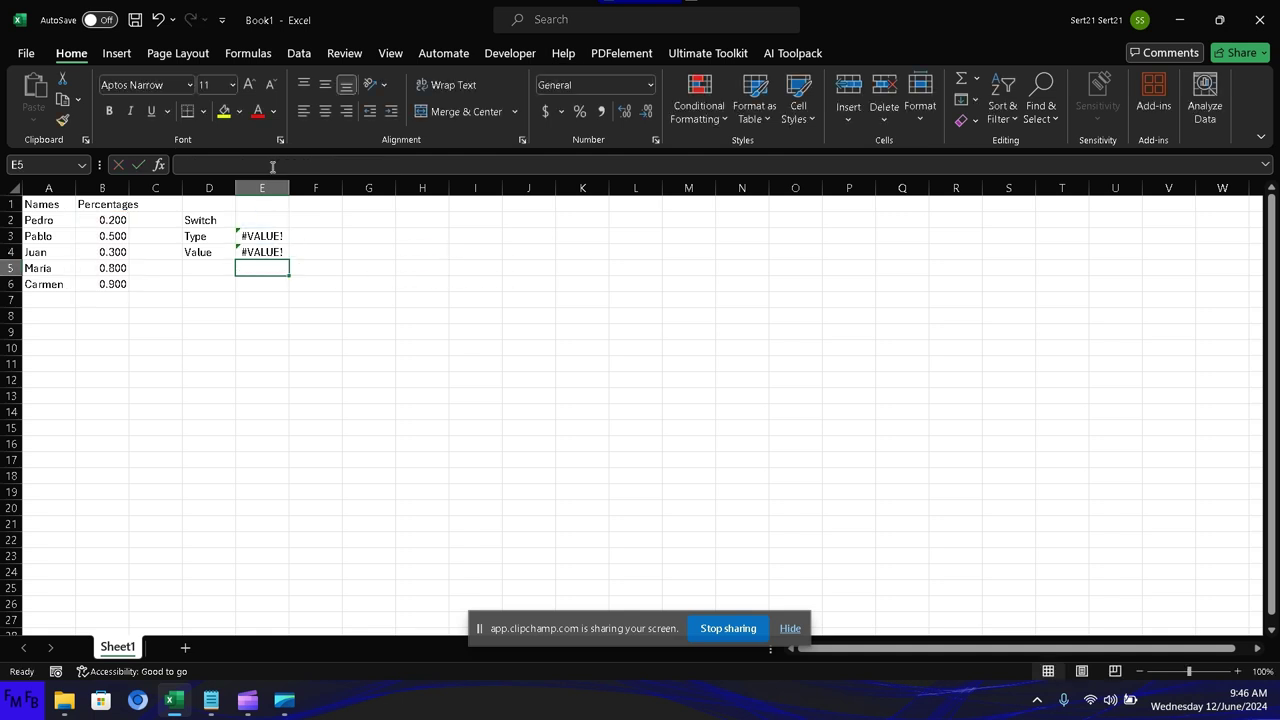
key("Up")
key("Up")
key("Up")
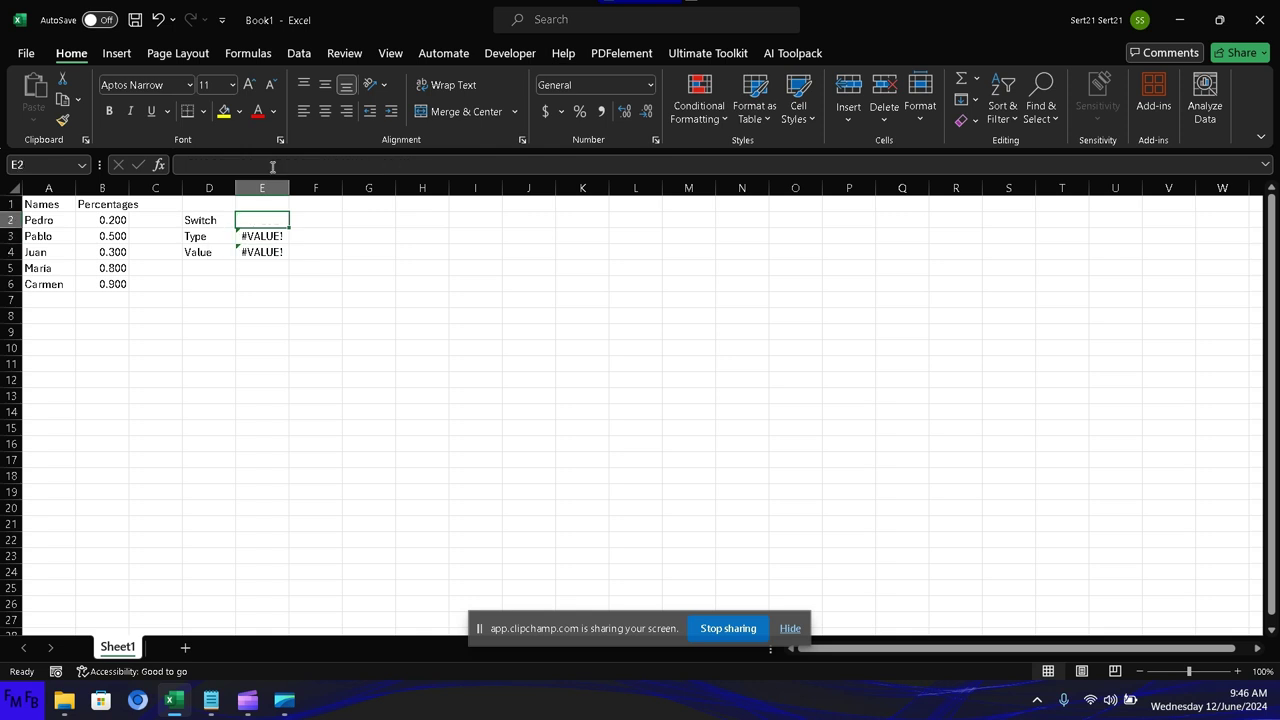
- Toggle the Switch cell E2 from 1 to 2, showing Bottom Value with 0.2
type("1")
key("Return")
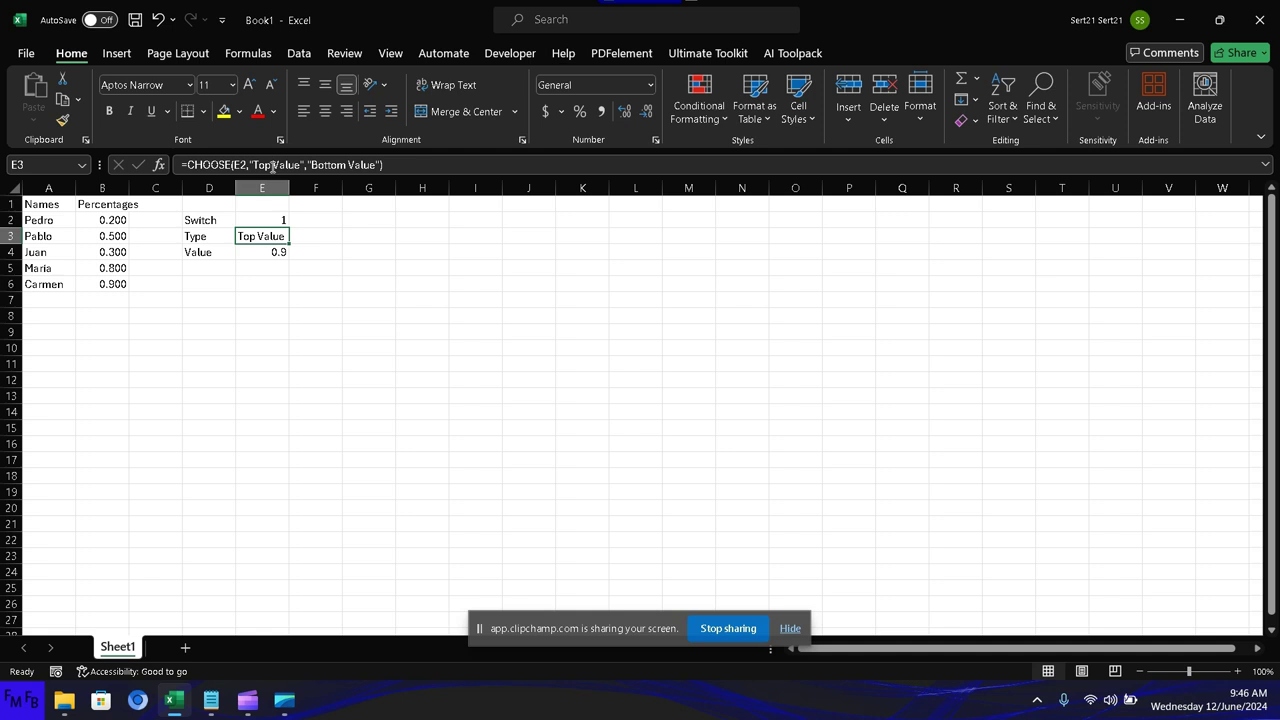
key("Up")
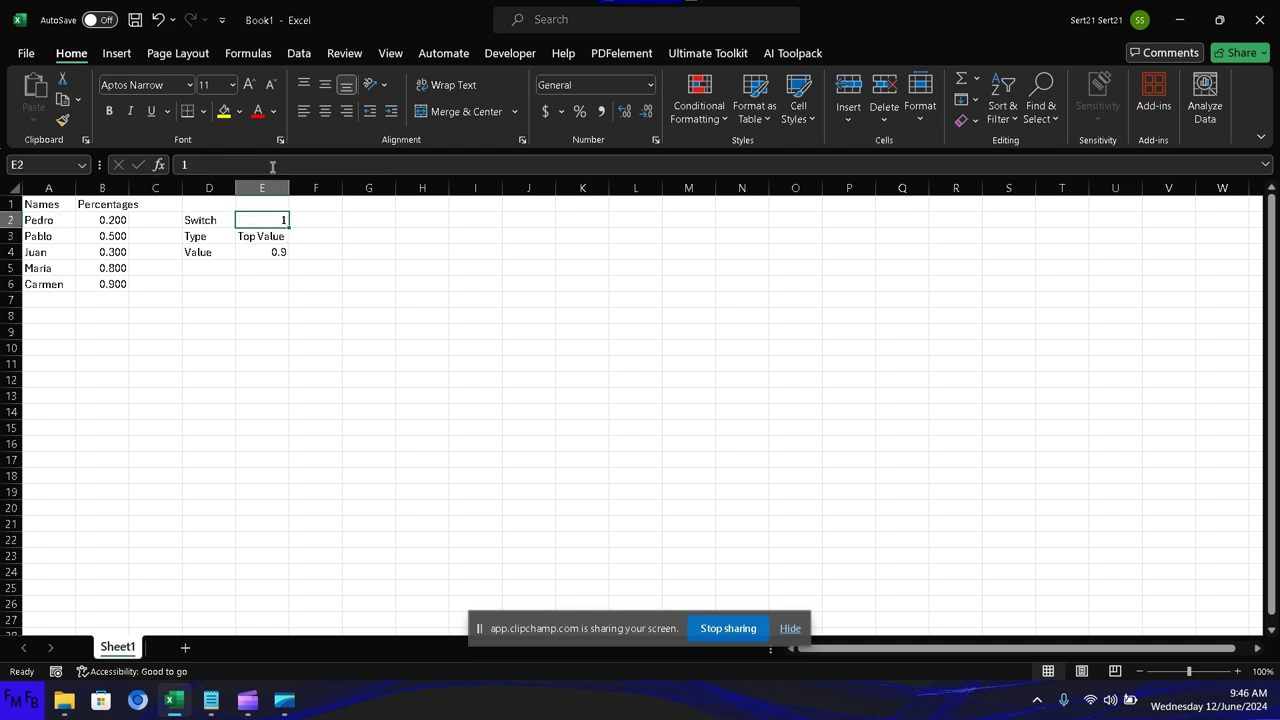
type("2")
key("Return")
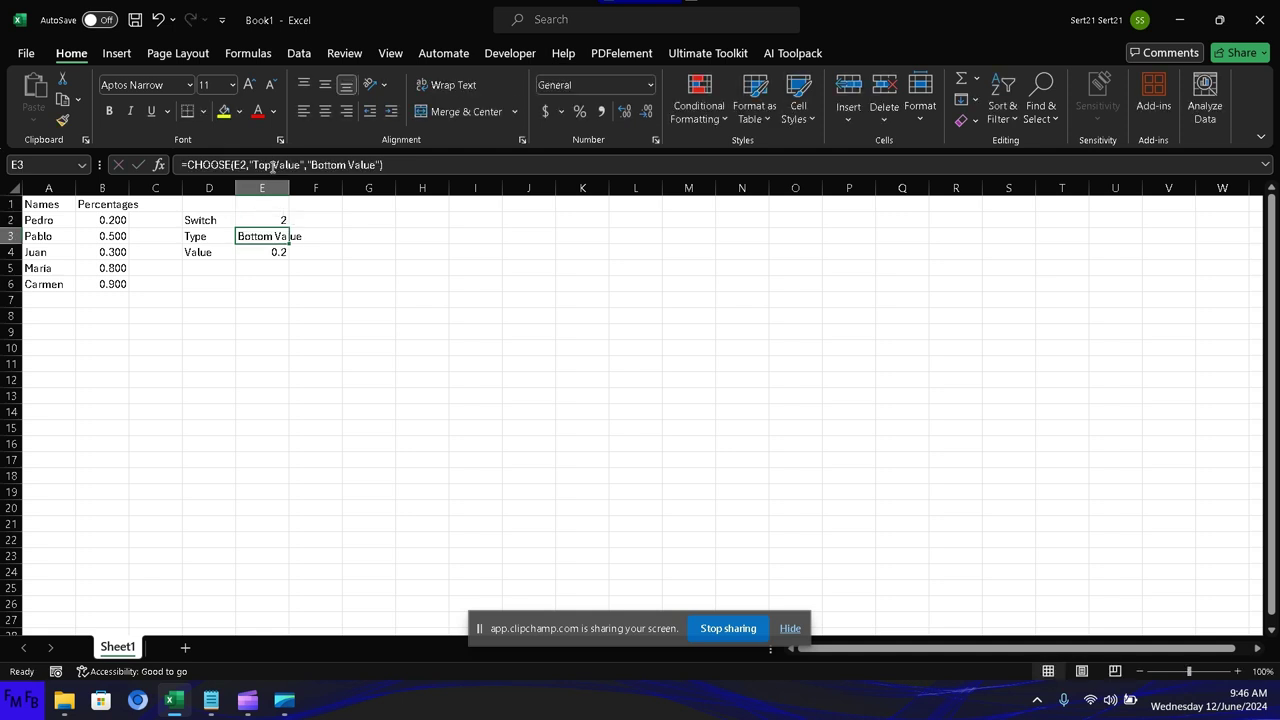